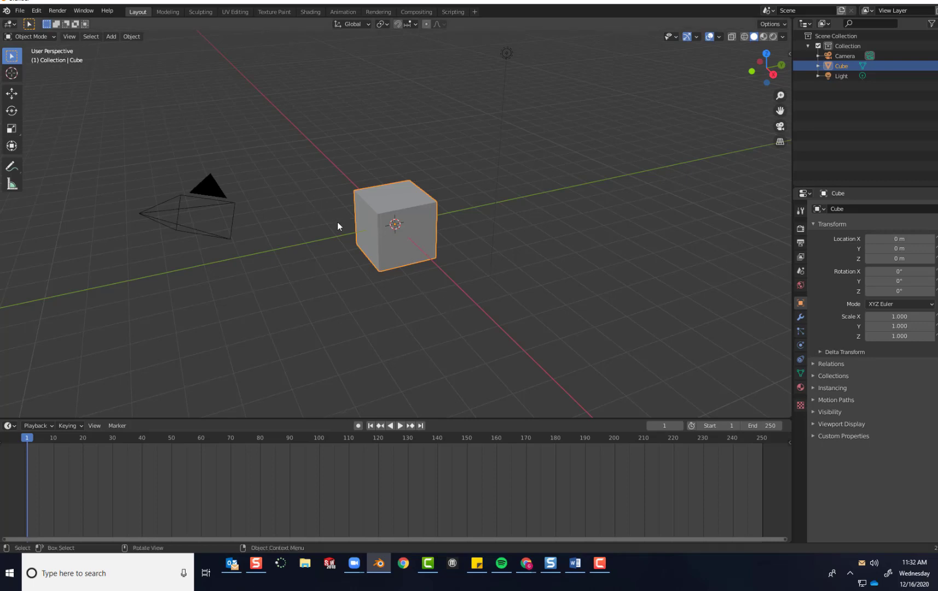
Set the cube material's base color to blue with hue 0.557 and saturation 0.755, and show the viewport in material preview shading
click(767, 54)
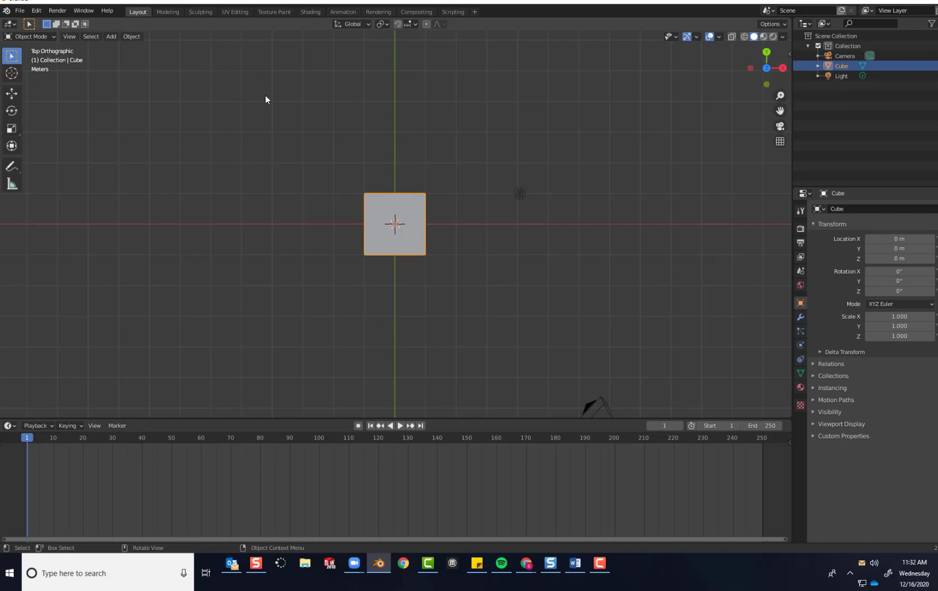
scroll(392, 223, up, 1)
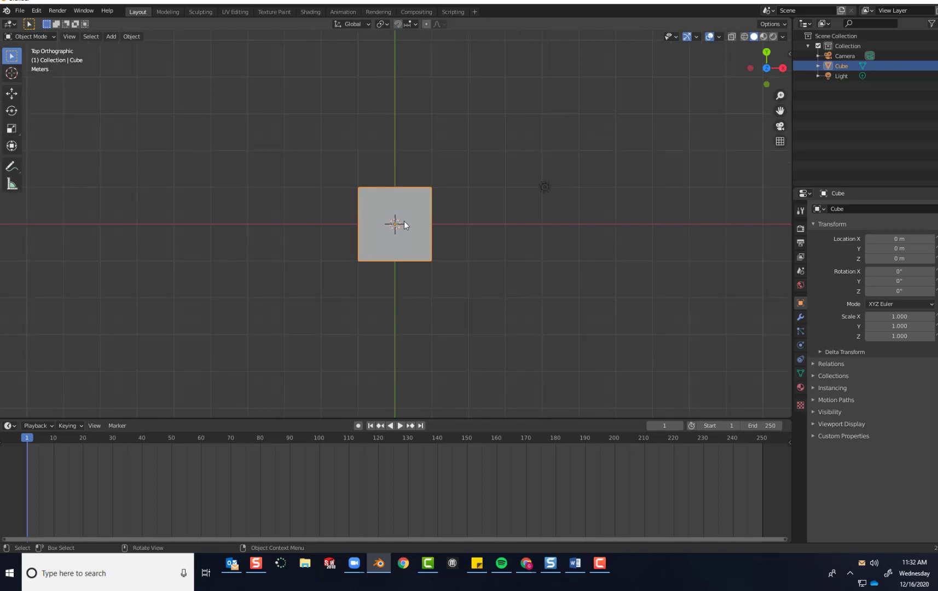
click(801, 386)
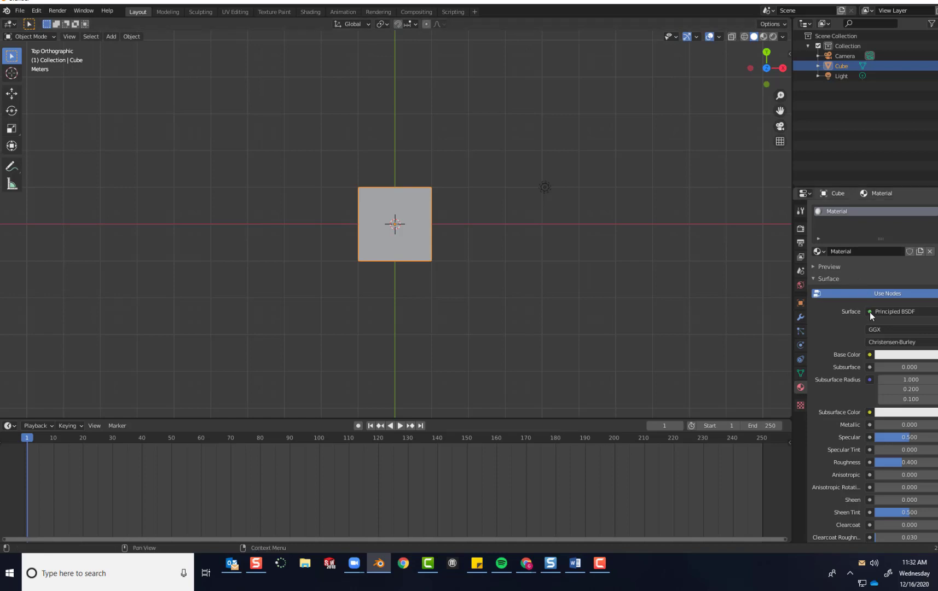
click(887, 356)
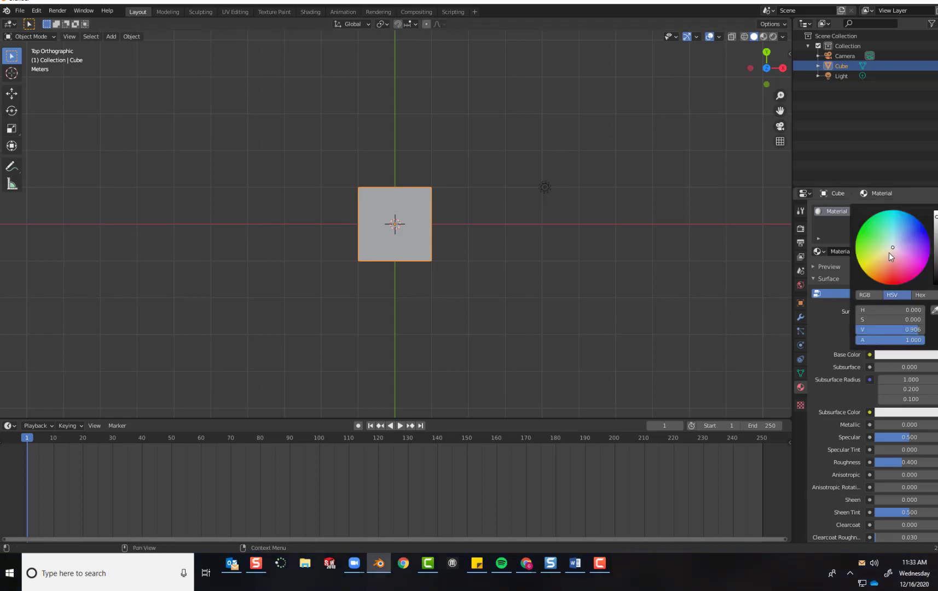
drag(892, 247, 903, 221)
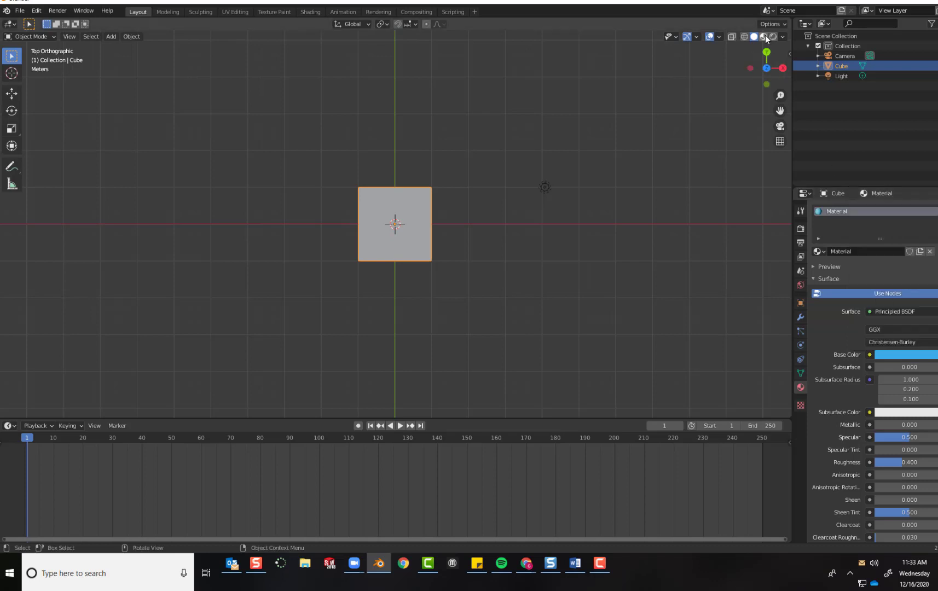
click(764, 36)
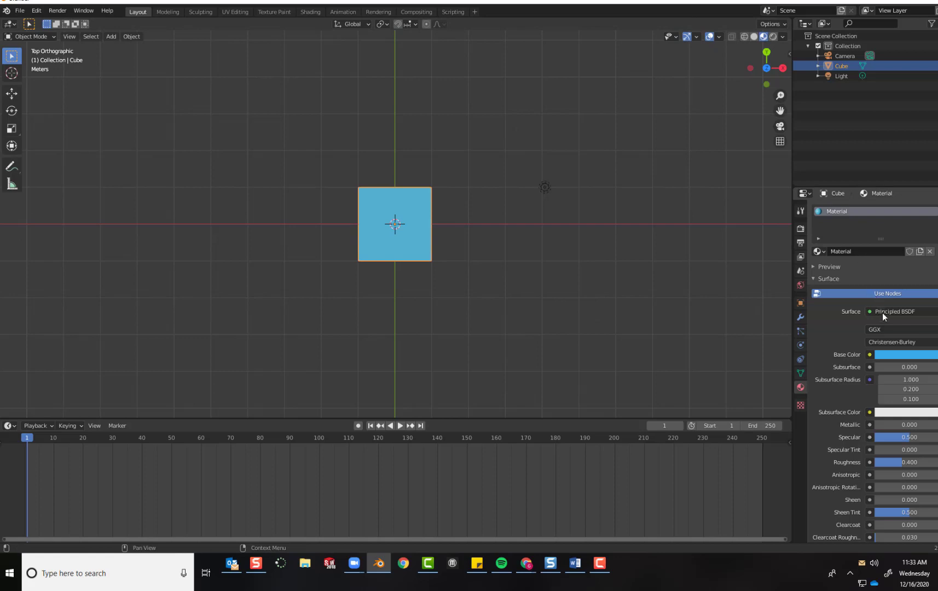
Darken the blue base color of the cube's material by lowering its brightness
click(895, 355)
click(936, 227)
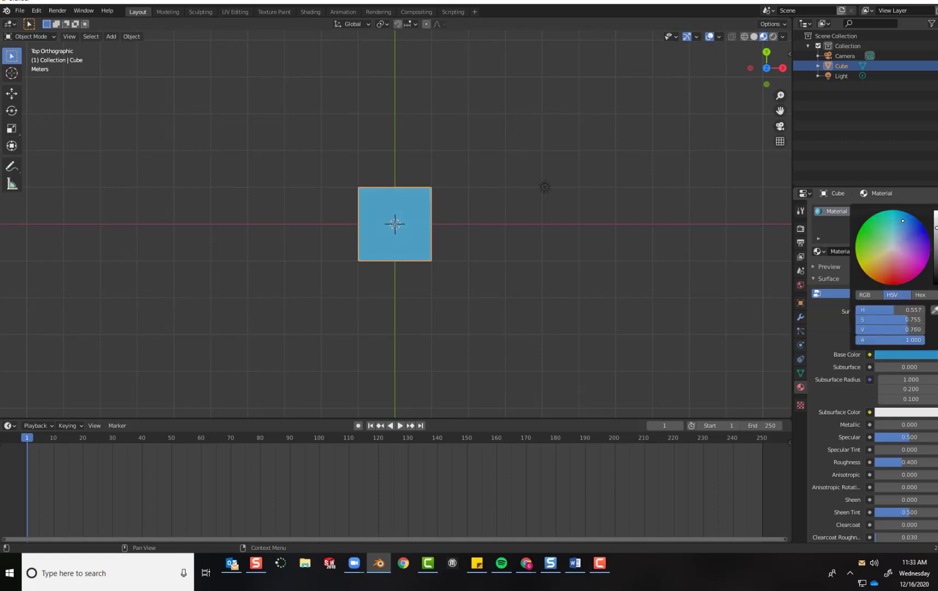
drag(936, 227, 935, 234)
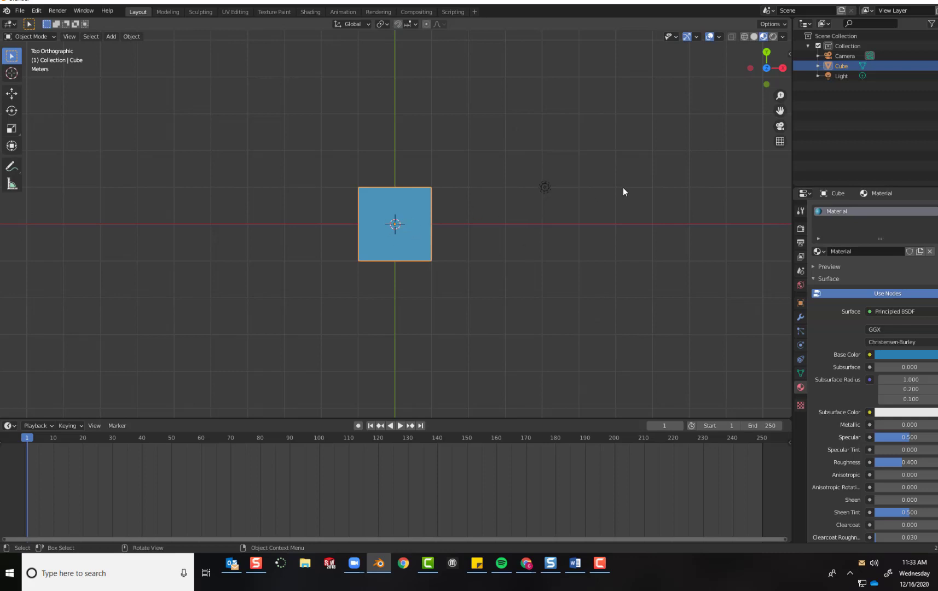
Hide the cube in the viewport, reveal it once, and hide it again
key(h)
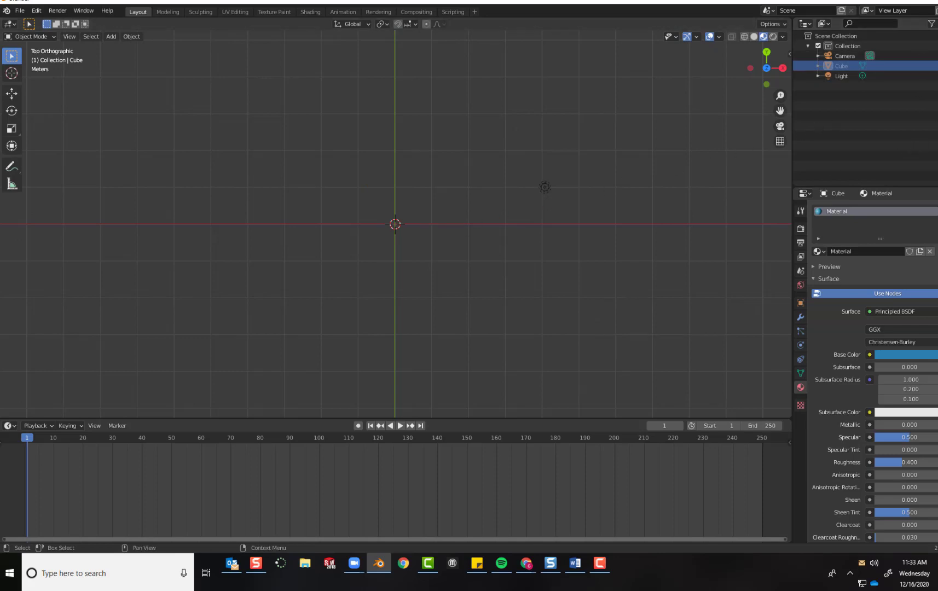
key(alt+h)
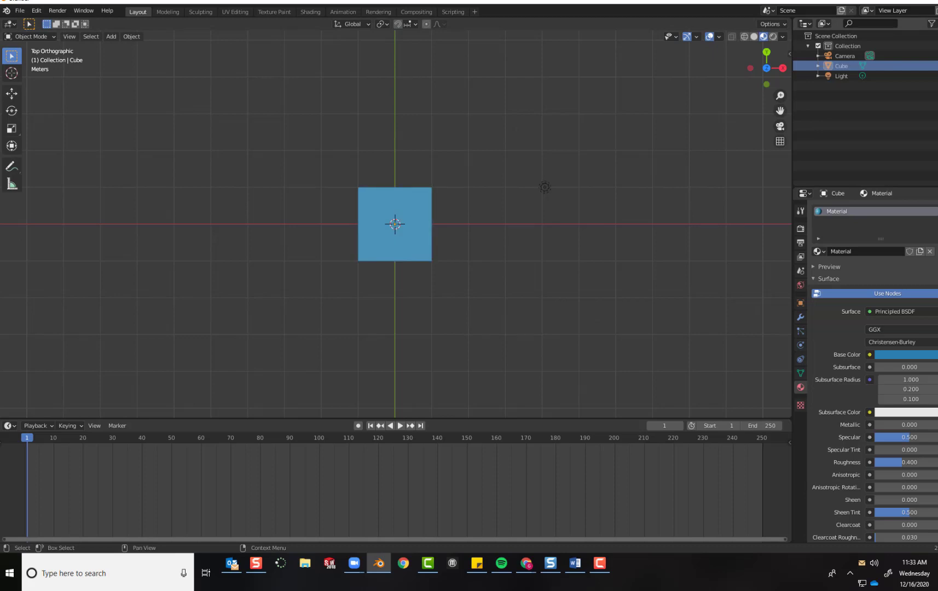
key(h)
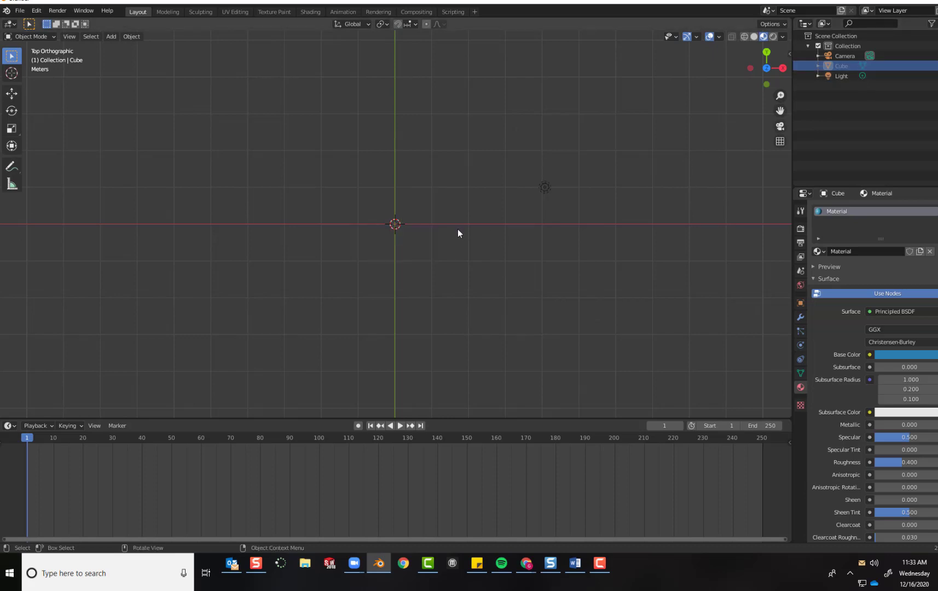
Add a text object at the world origin and check it from the right and top views
scroll(458, 229, up, 2)
scroll(475, 245, down, 1)
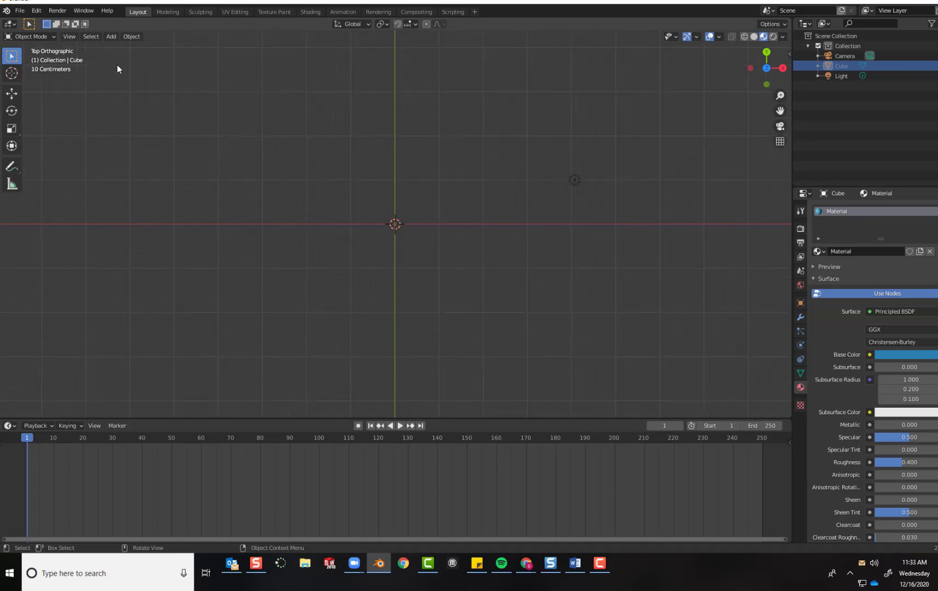
click(112, 36)
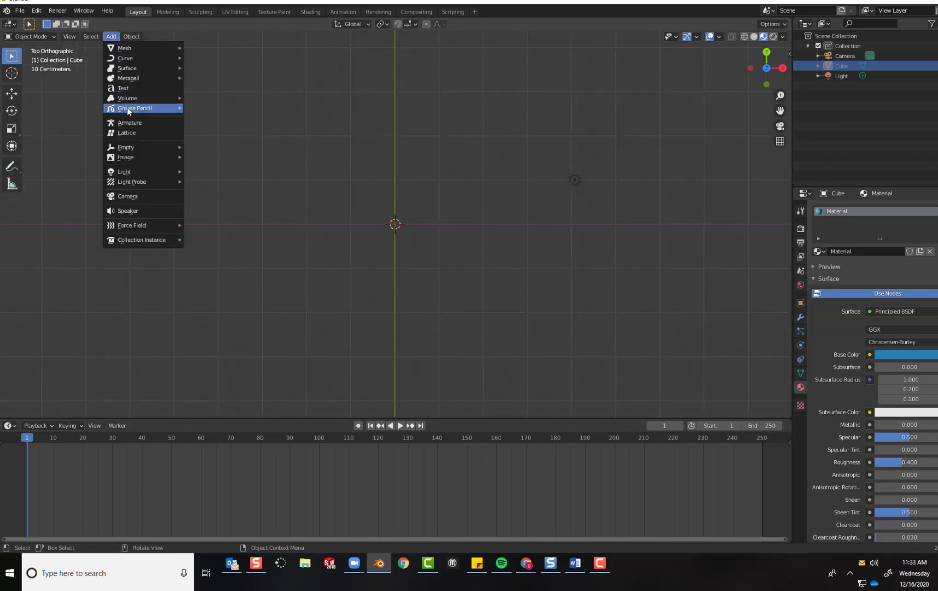
click(128, 89)
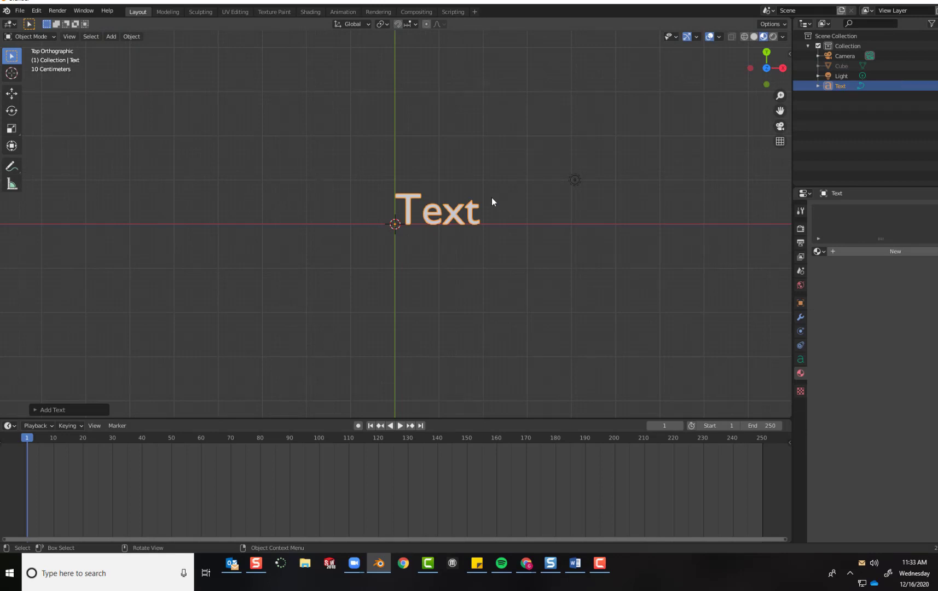
scroll(491, 198, up, 3)
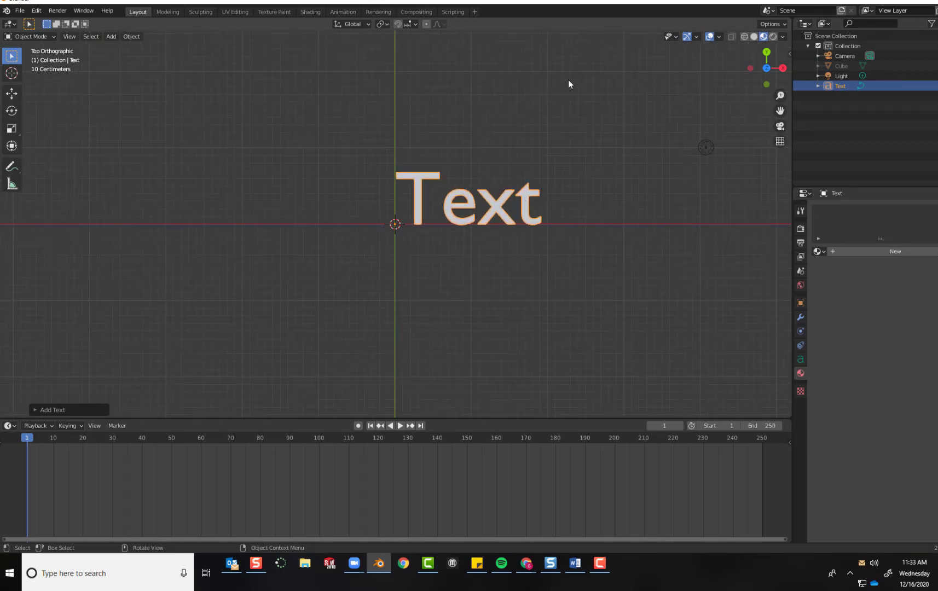
click(783, 68)
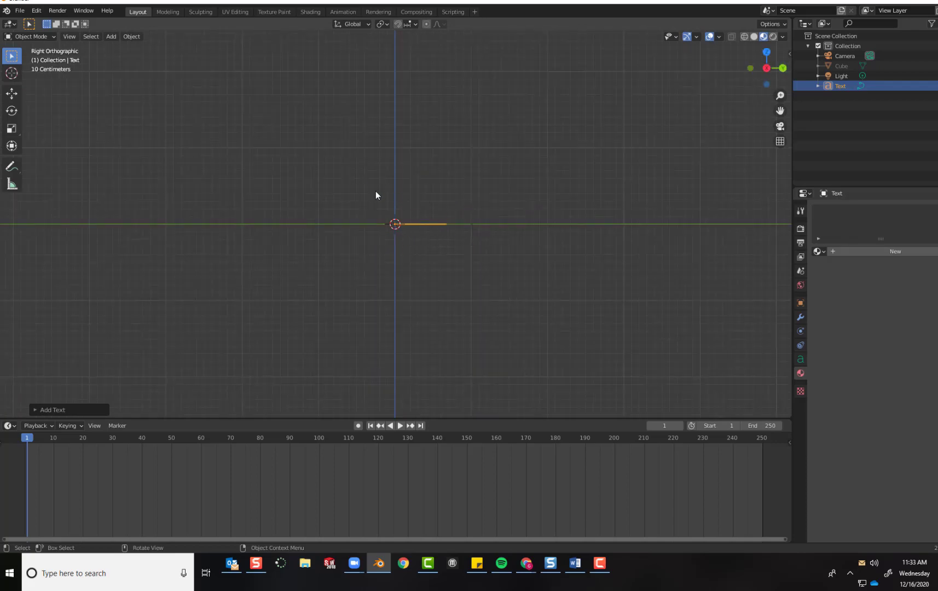
click(767, 52)
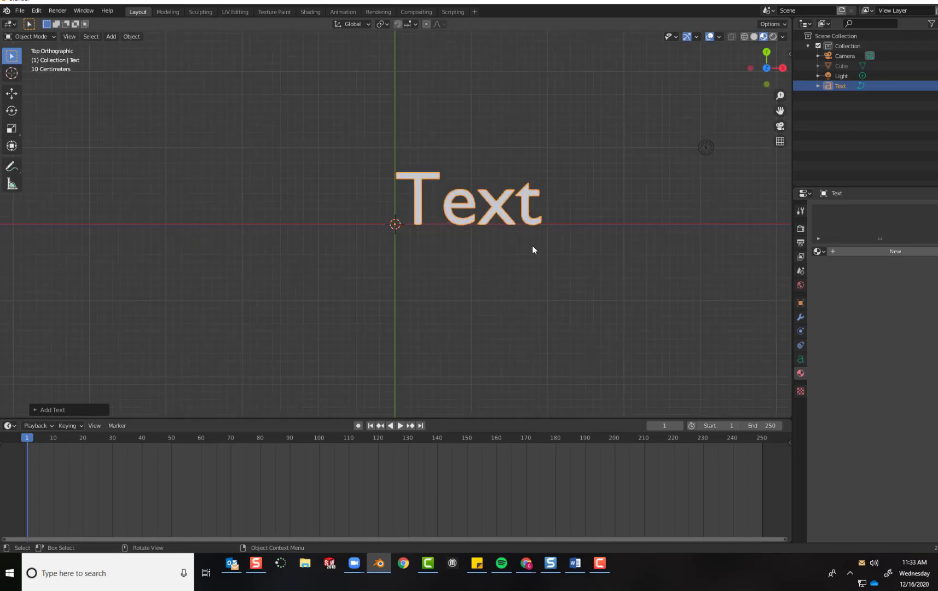
Replace the text object's default wording with the teacher's title and surname, and return to Object Mode
click(40, 38)
click(31, 59)
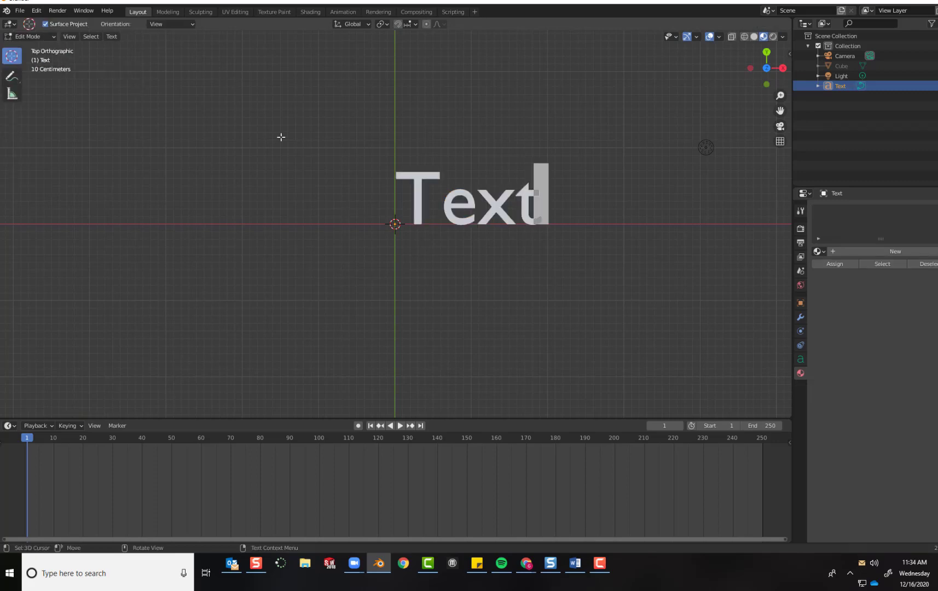
key(BackSpace)
key(BackSpace)
key(BackSpace)
key(BackSpace)
text(Mr)
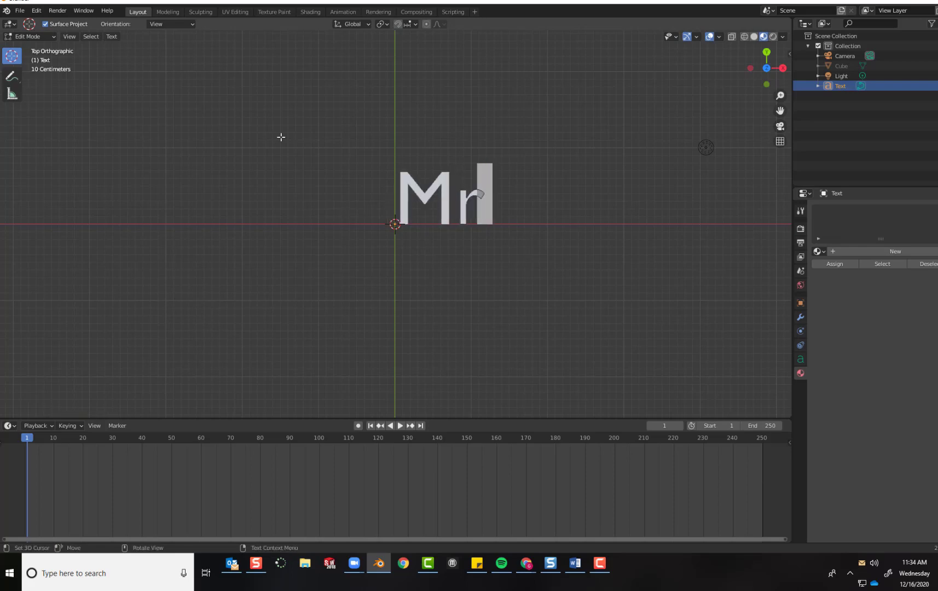
text(. Potts)
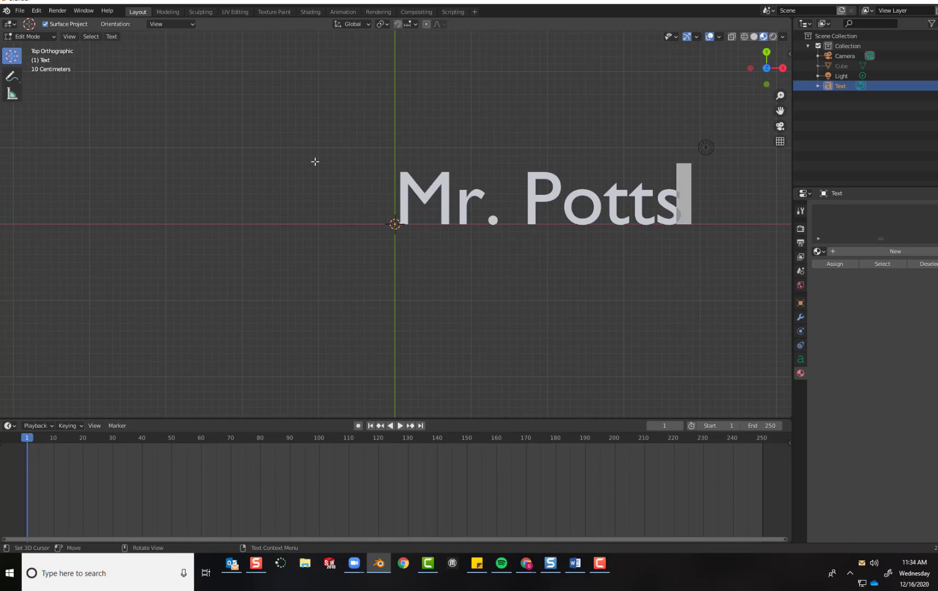
click(40, 38)
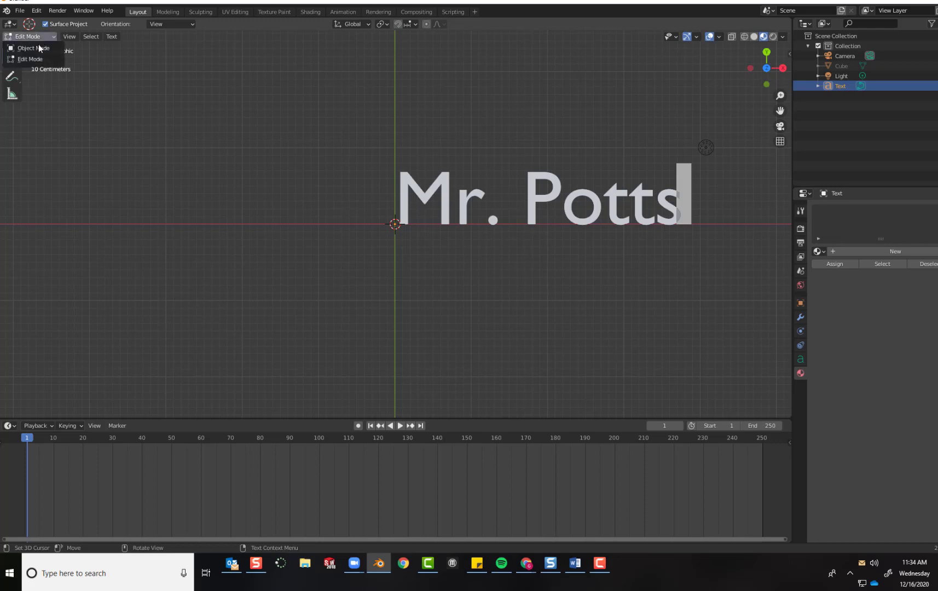
click(36, 48)
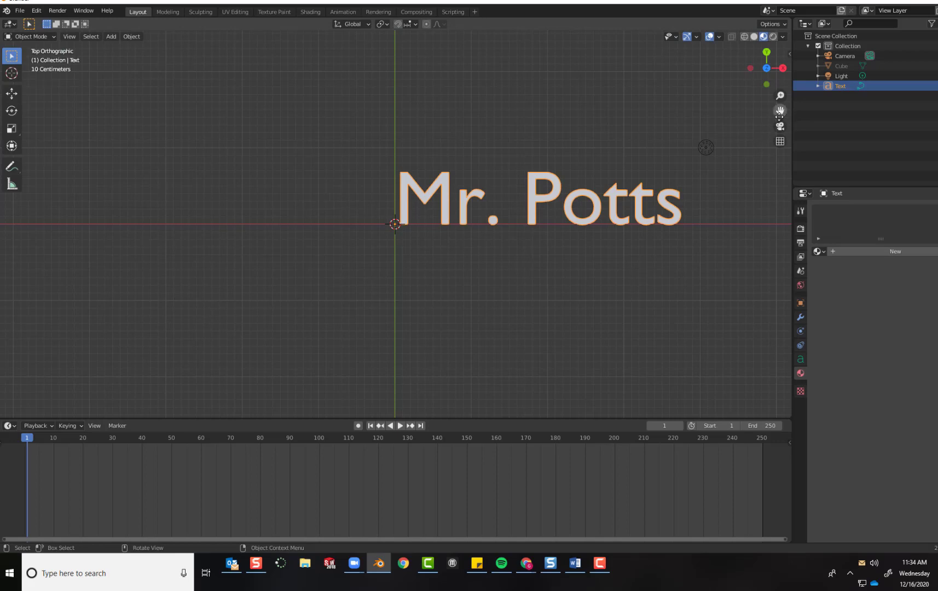
Widen the properties area and expand the Geometry settings in the text's object data properties
drag(779, 111, 597, 136)
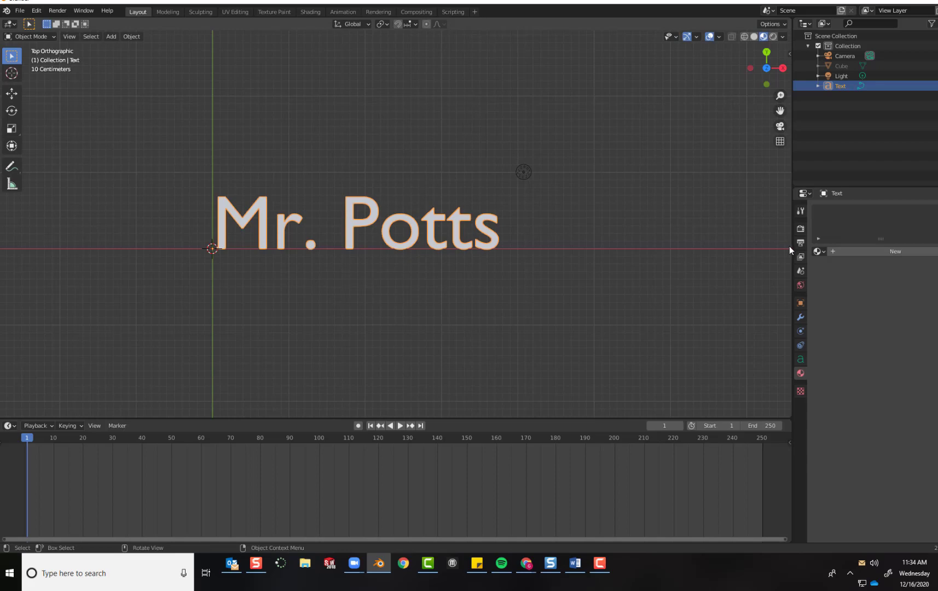
drag(790, 245, 717, 238)
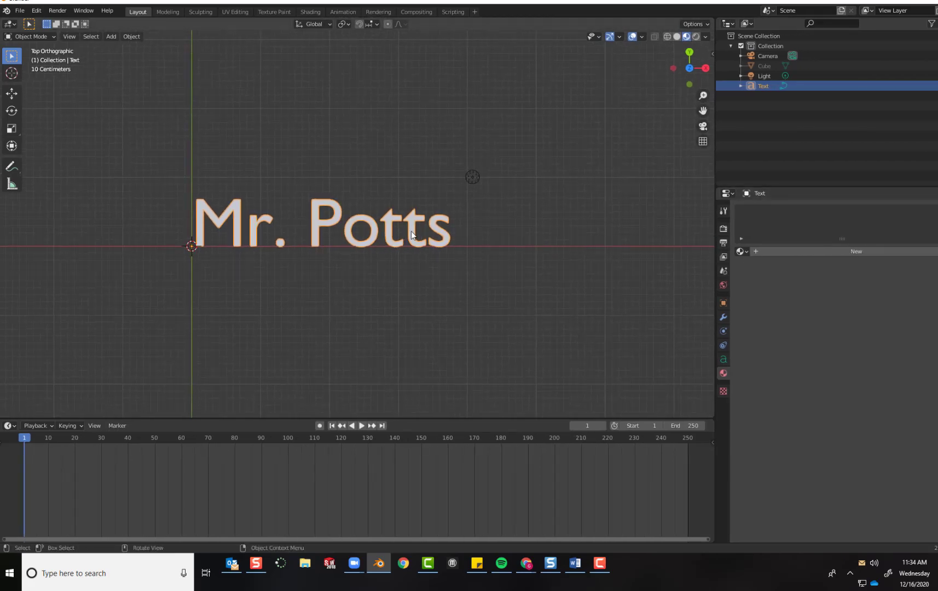
click(723, 330)
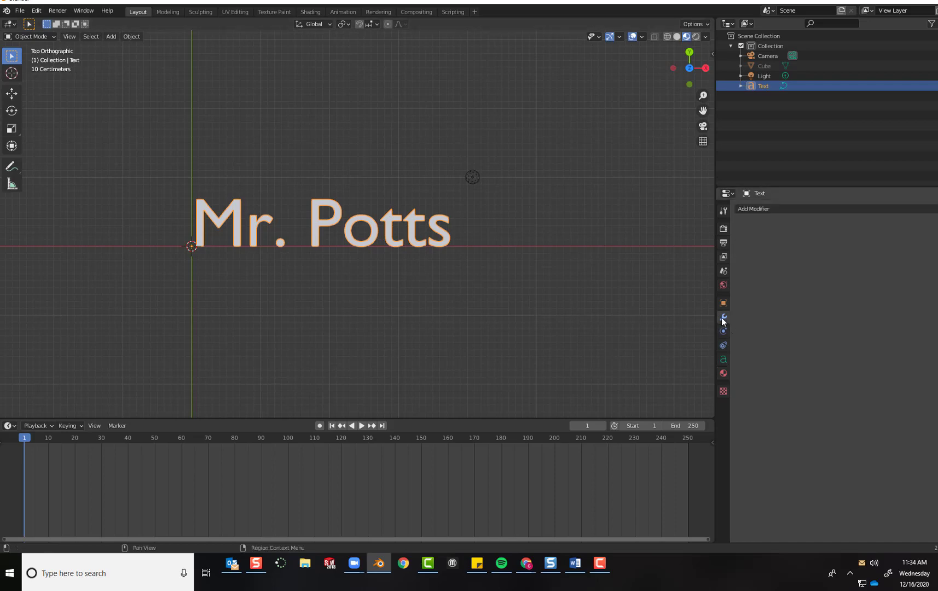
click(723, 360)
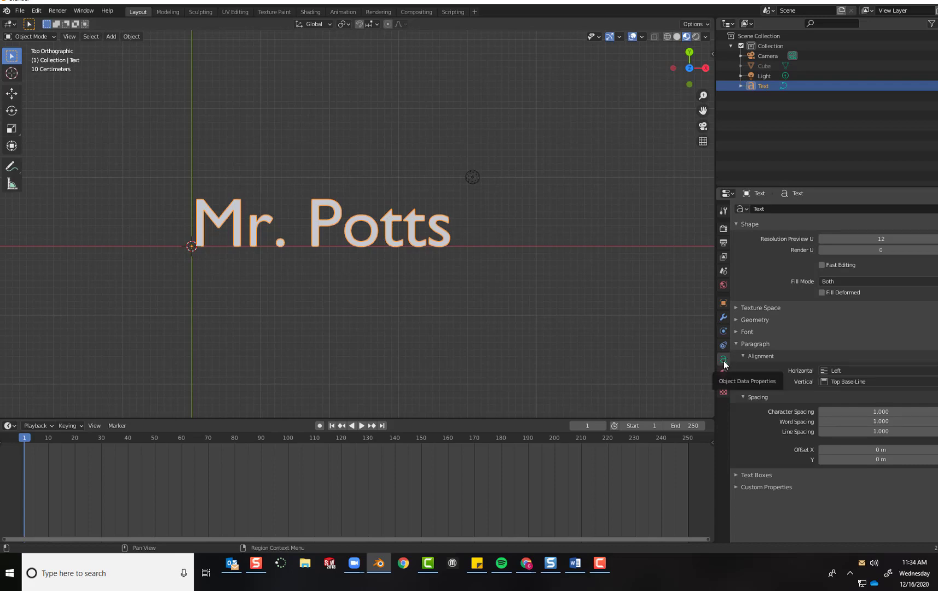
click(737, 321)
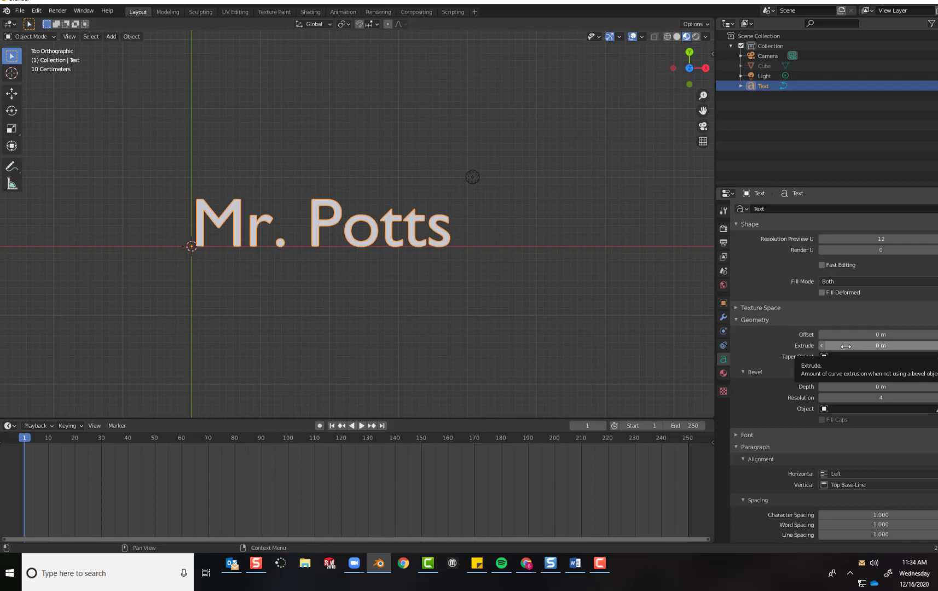
Try out different extrusion depths on the text and set its Extrude value to 0.05 m
drag(846, 347, 864, 346)
middle_drag(593, 277, 486, 274)
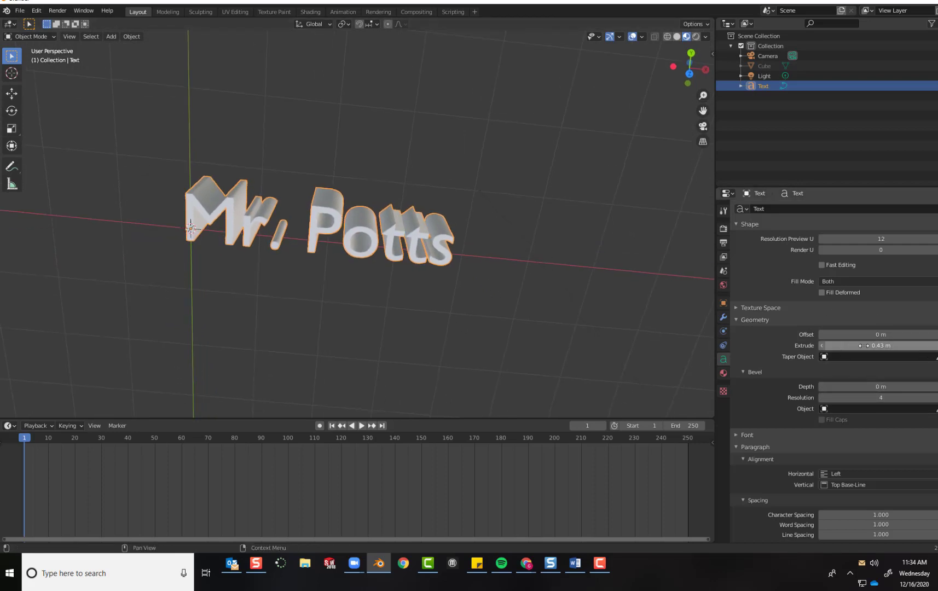
drag(864, 346, 888, 345)
click(887, 349)
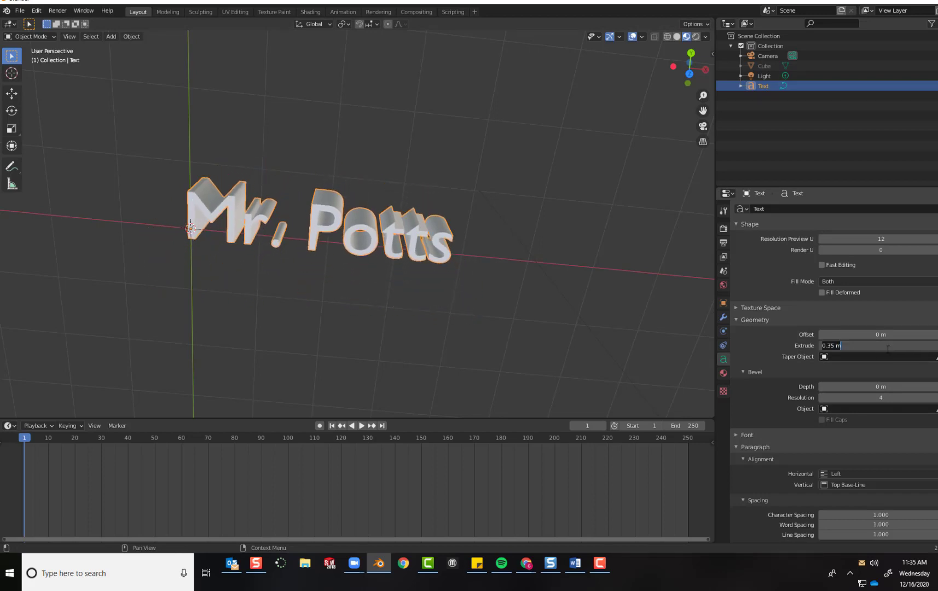
text(.05)
key(Return)
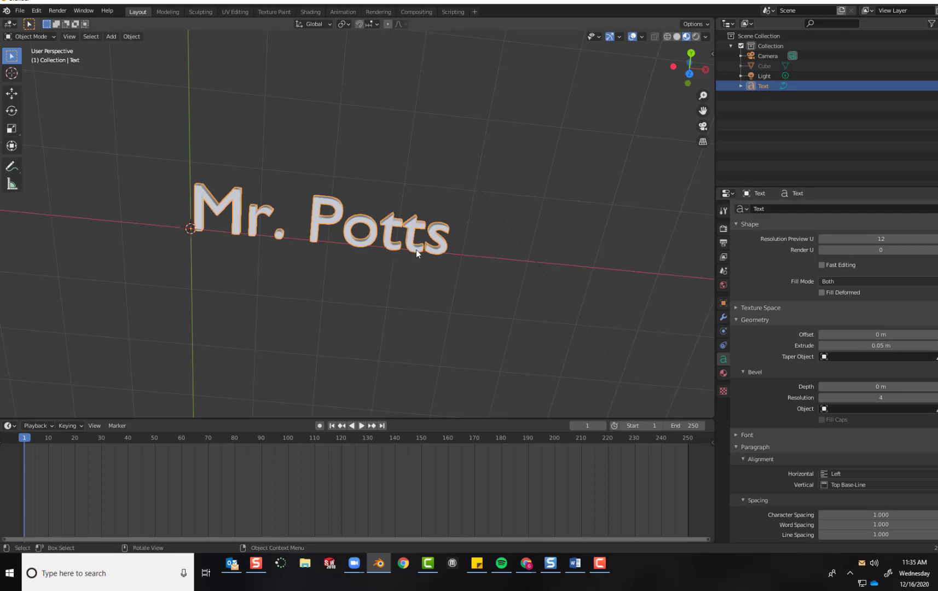
Bevel the extruded text with a depth of 0.02 m and a resolution of 2
click(689, 74)
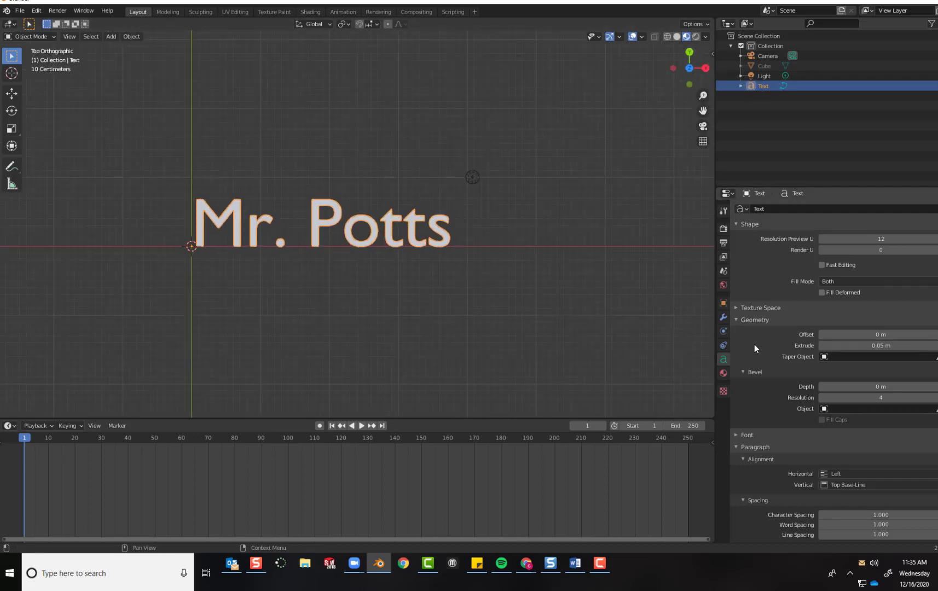
scroll(430, 282, up, 3)
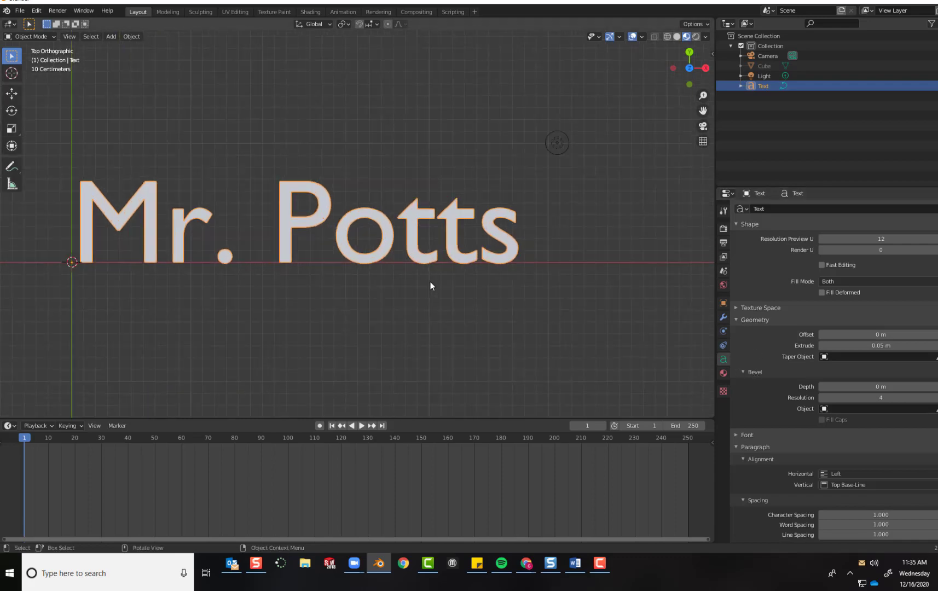
middle_drag(534, 228, 557, 241)
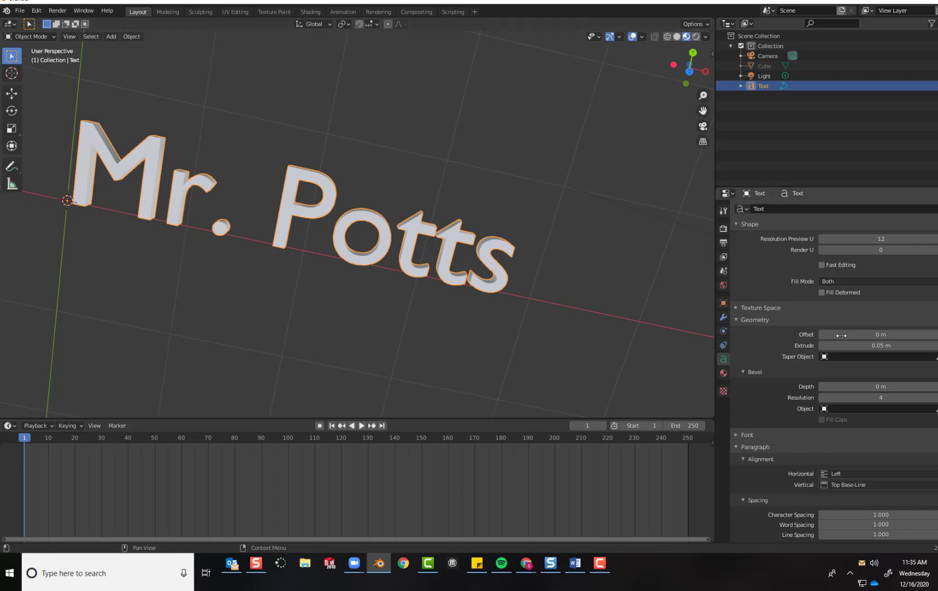
click(819, 386)
text(0.02)
key(Return)
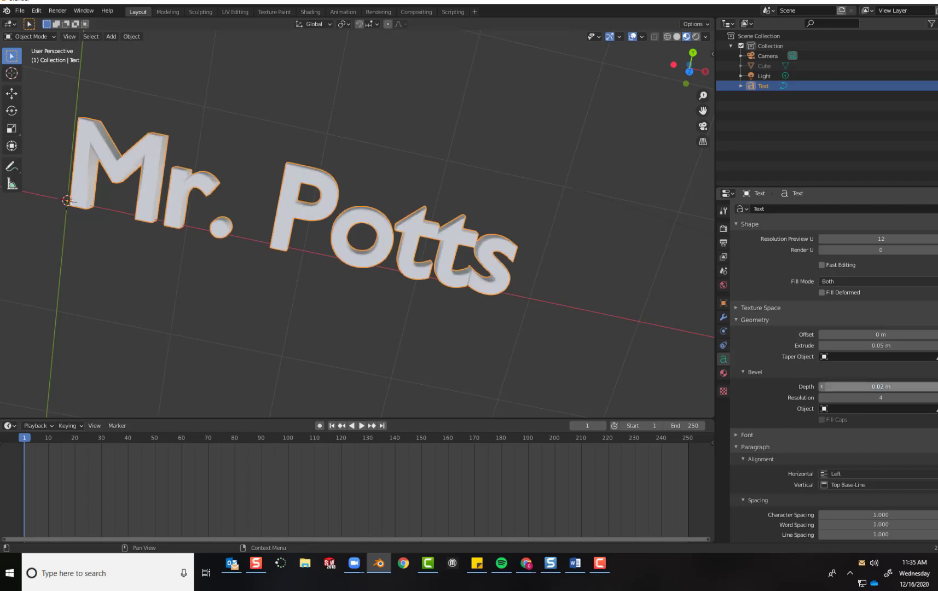
click(821, 398)
click(822, 398)
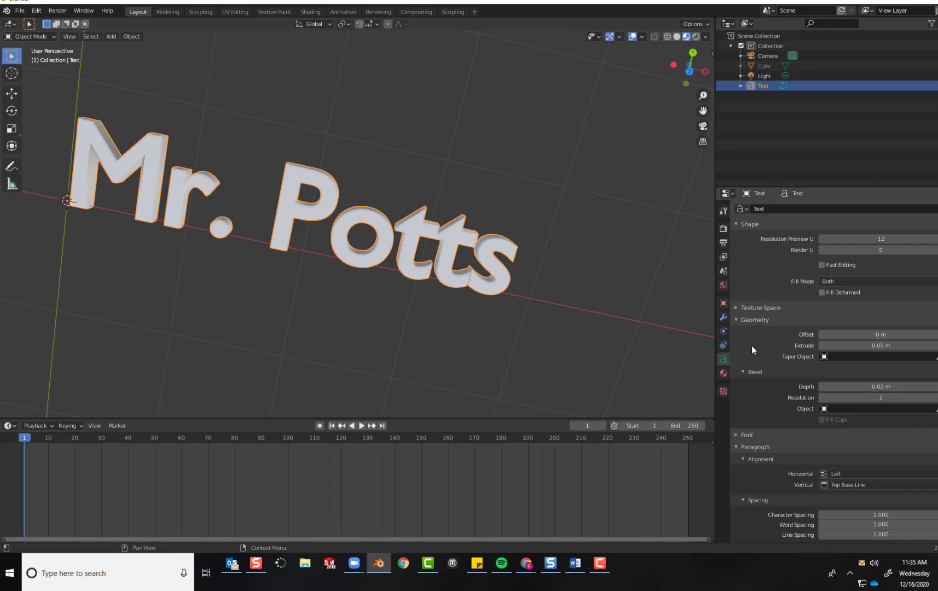
Assign the existing blue material named Material to the text and switch to the top view
click(723, 373)
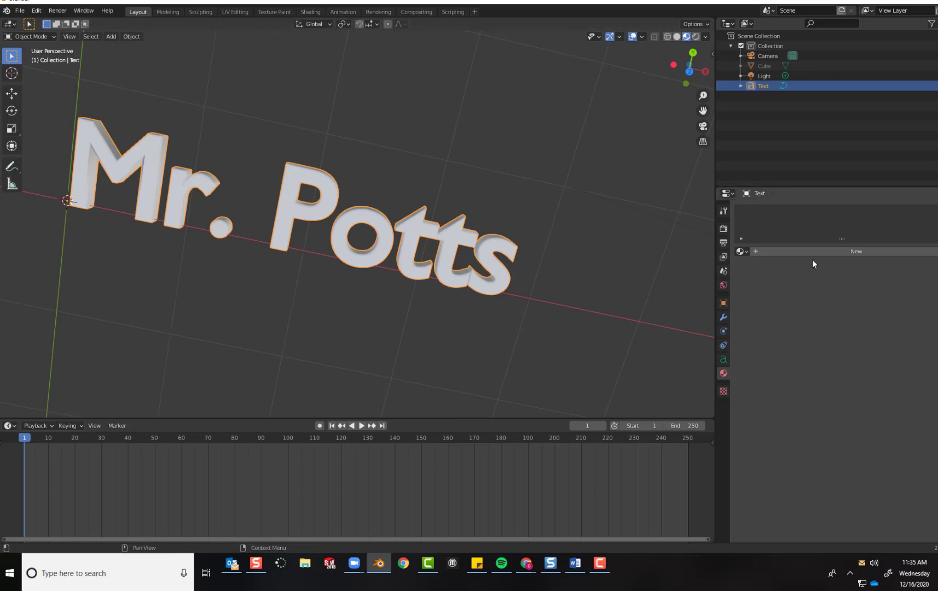
click(743, 251)
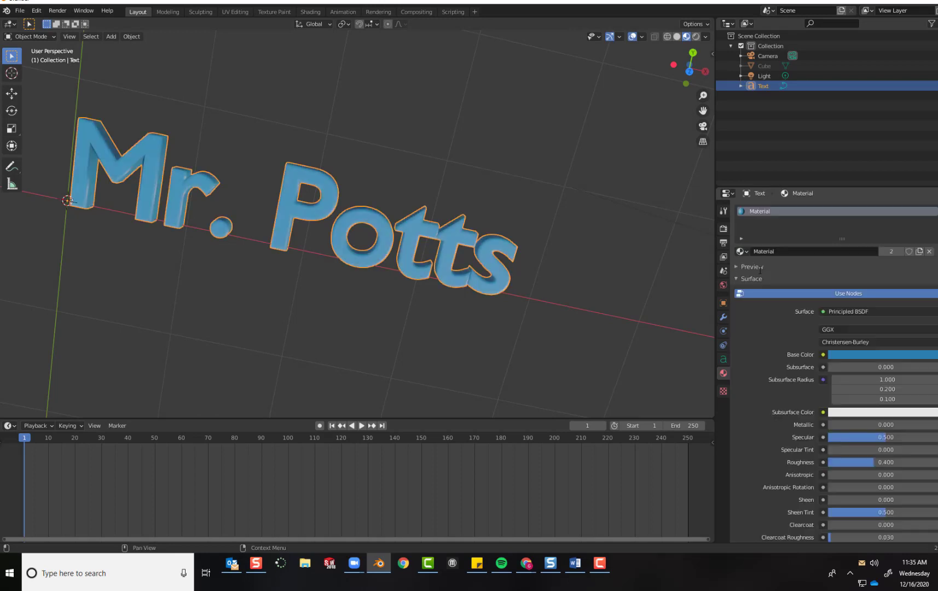
click(689, 72)
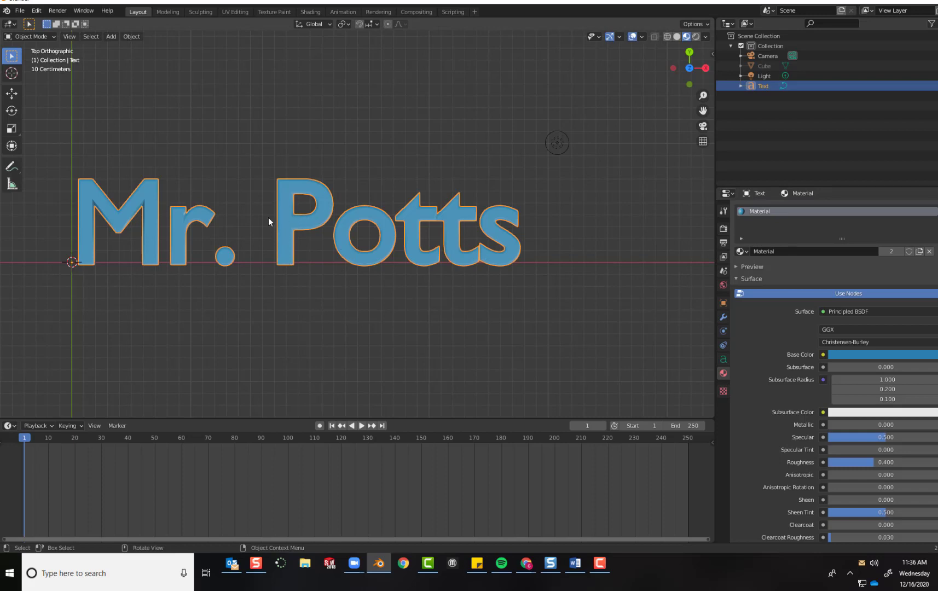
Convert the text object to a mesh
click(131, 37)
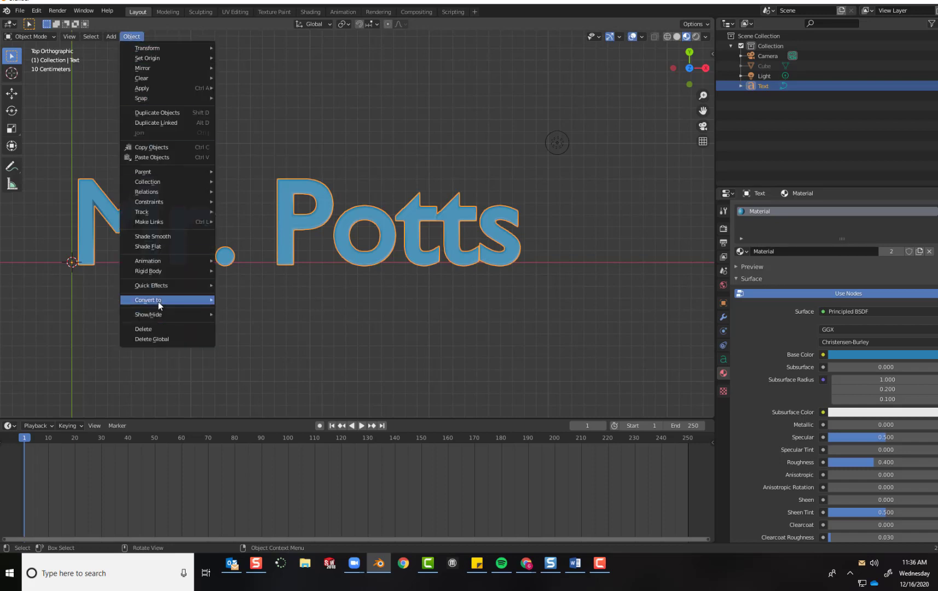
mouse_move(158, 301)
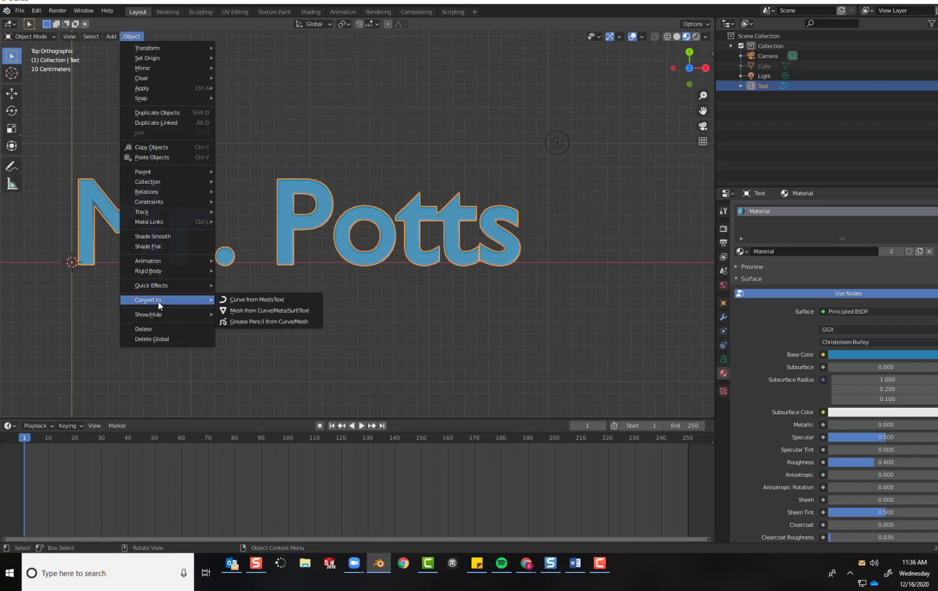
click(252, 310)
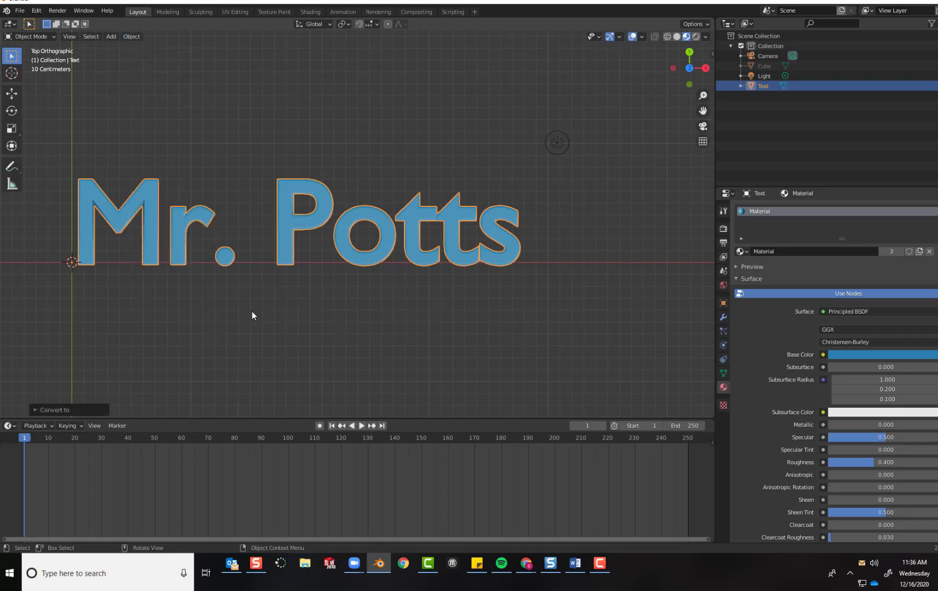
Add a particle system to the text mesh, preview its animation, and return to the first frame
click(723, 331)
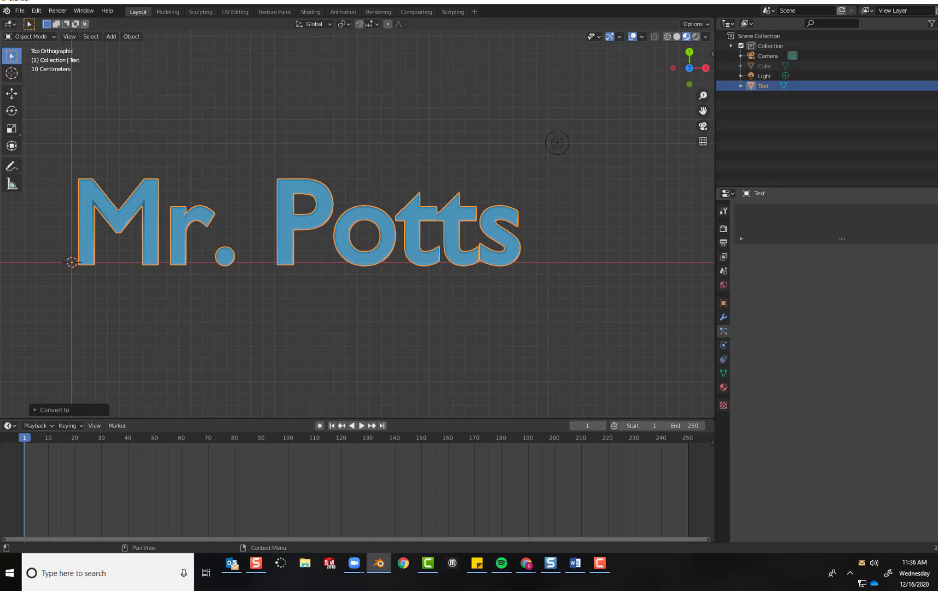
click(937, 211)
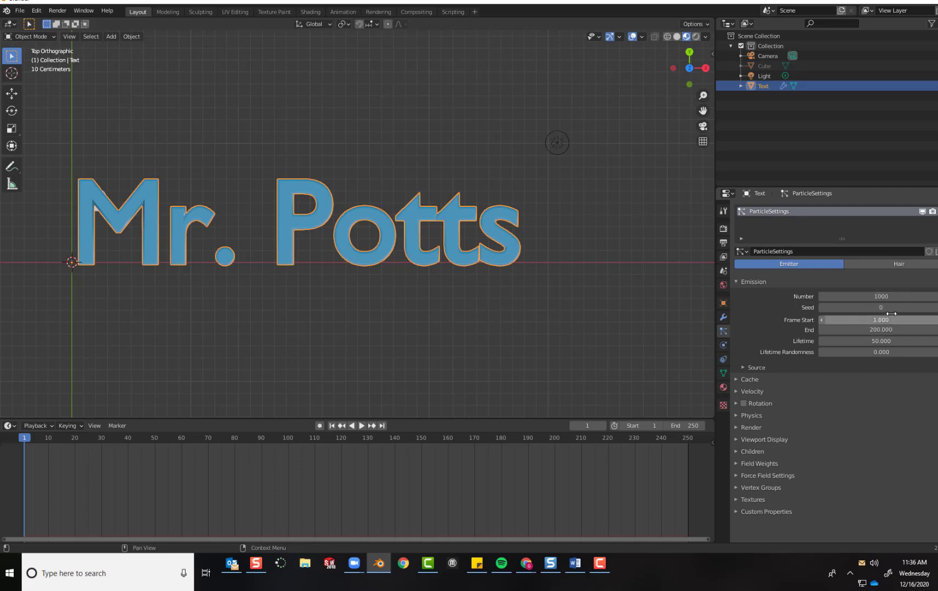
click(362, 425)
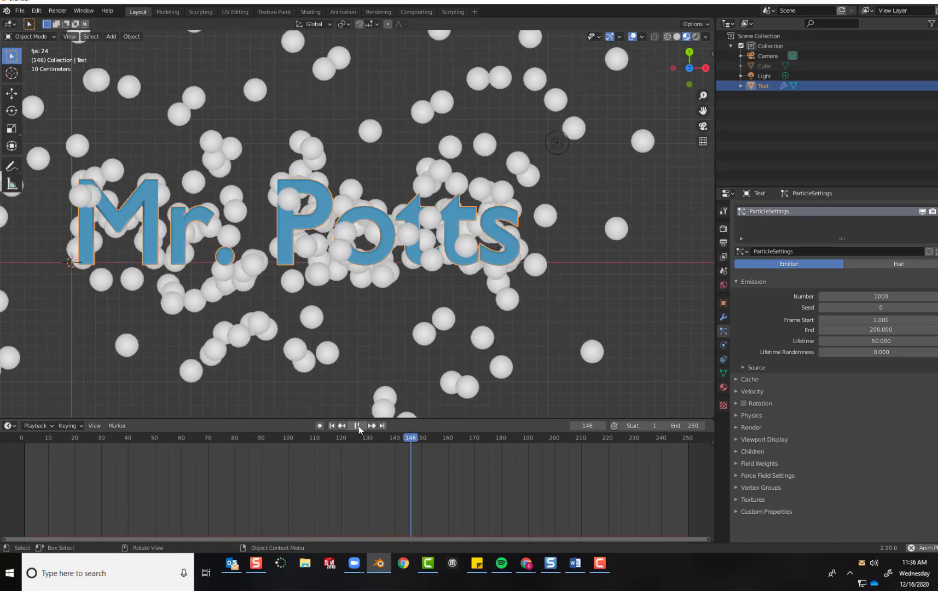
click(357, 426)
click(332, 425)
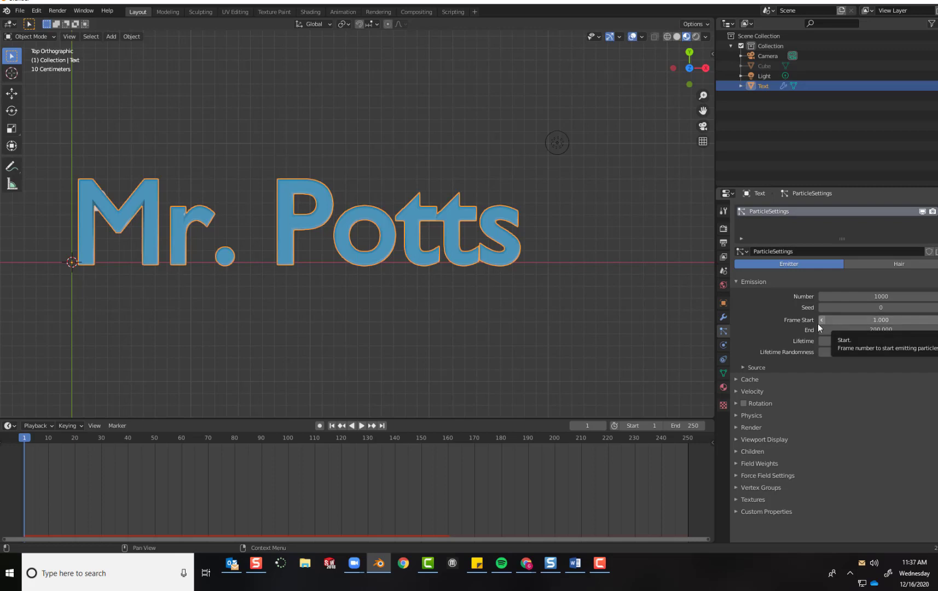
Set the particle emission to start at frame 20 and end at frame 30, with a lifetime of 100
click(854, 320)
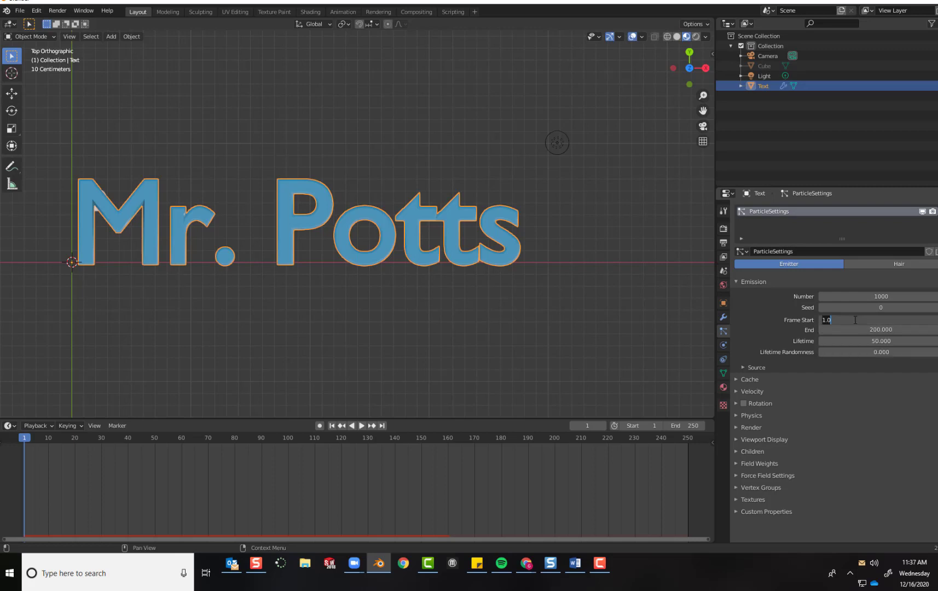
text(20)
key(Return)
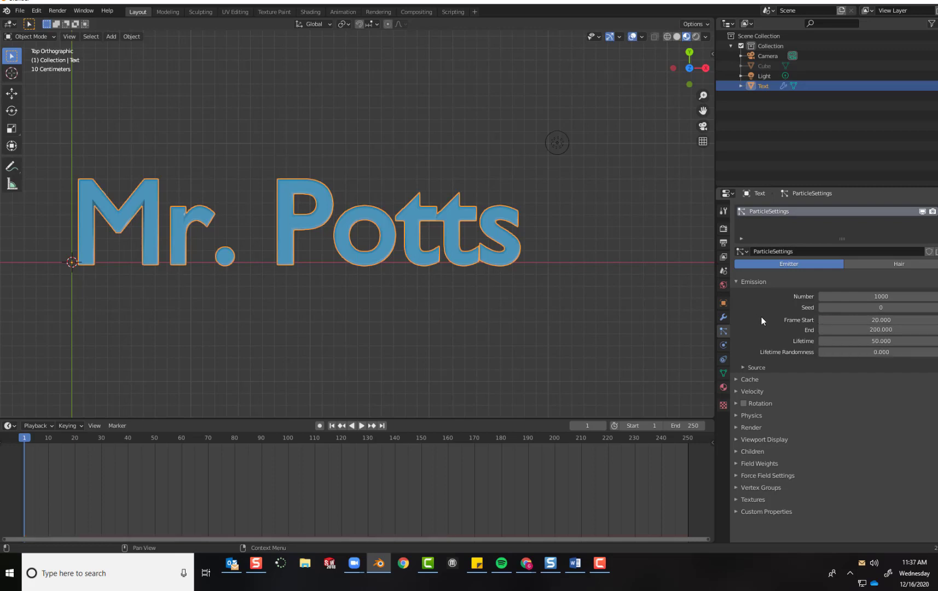
click(868, 330)
text(30)
key(Return)
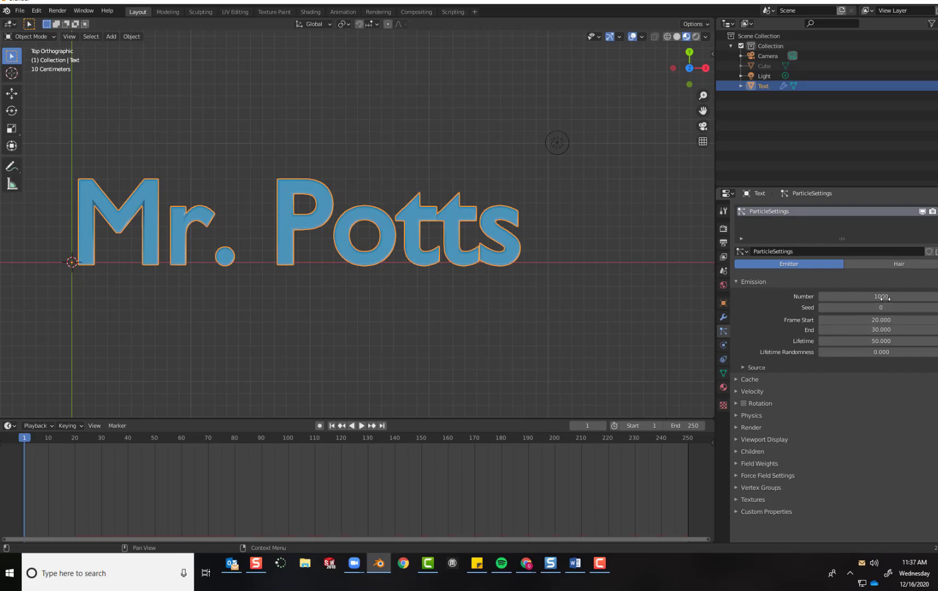
click(876, 341)
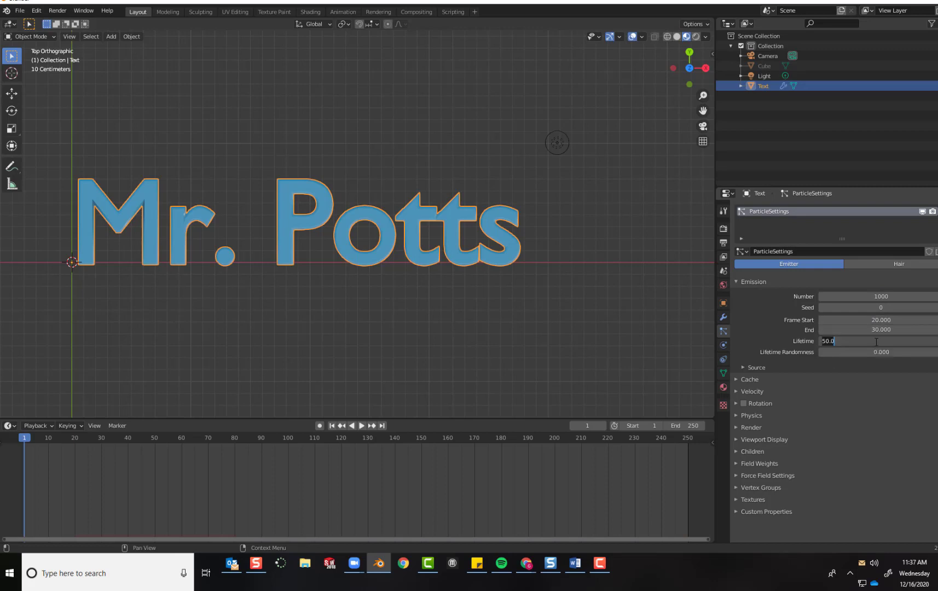
text(100)
key(Return)
Render the particles as Object and choose the Cube as the instance object
click(736, 427)
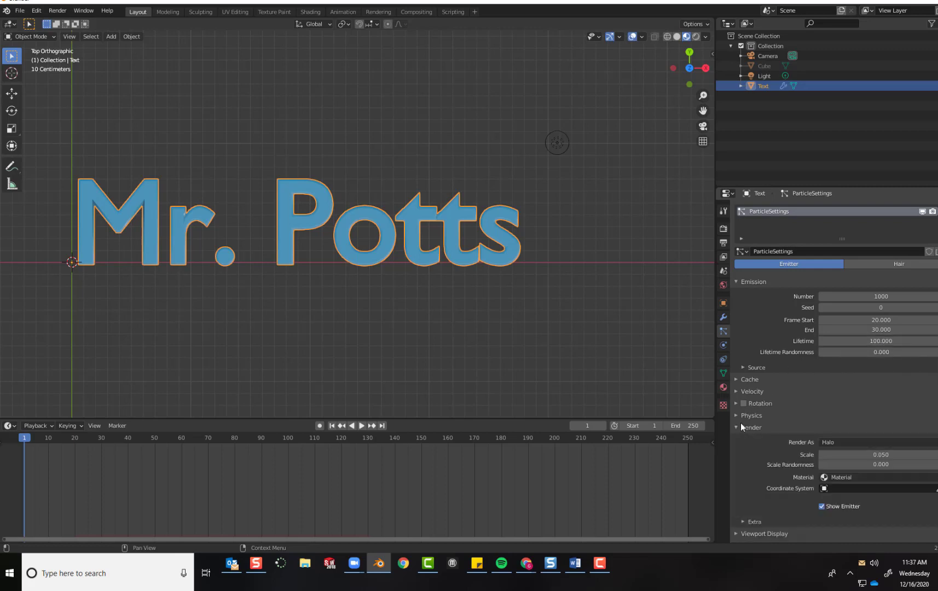
scroll(795, 423, down, 3)
click(843, 374)
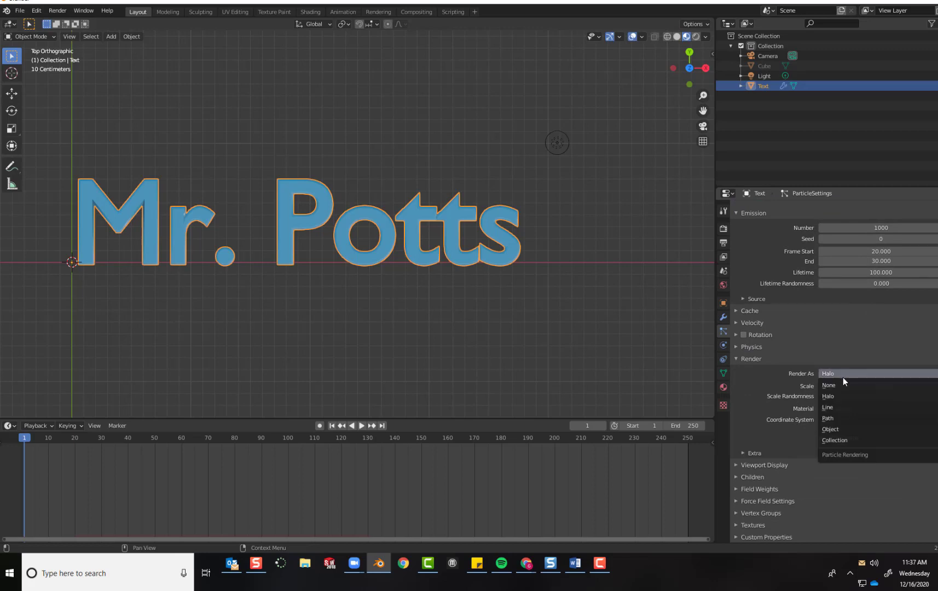
click(844, 429)
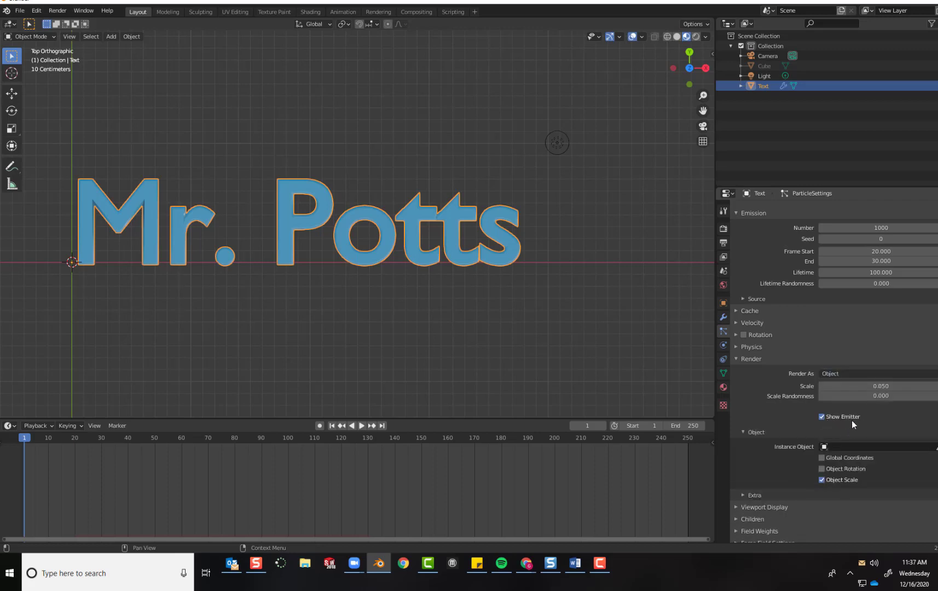
scroll(852, 421, down, 2)
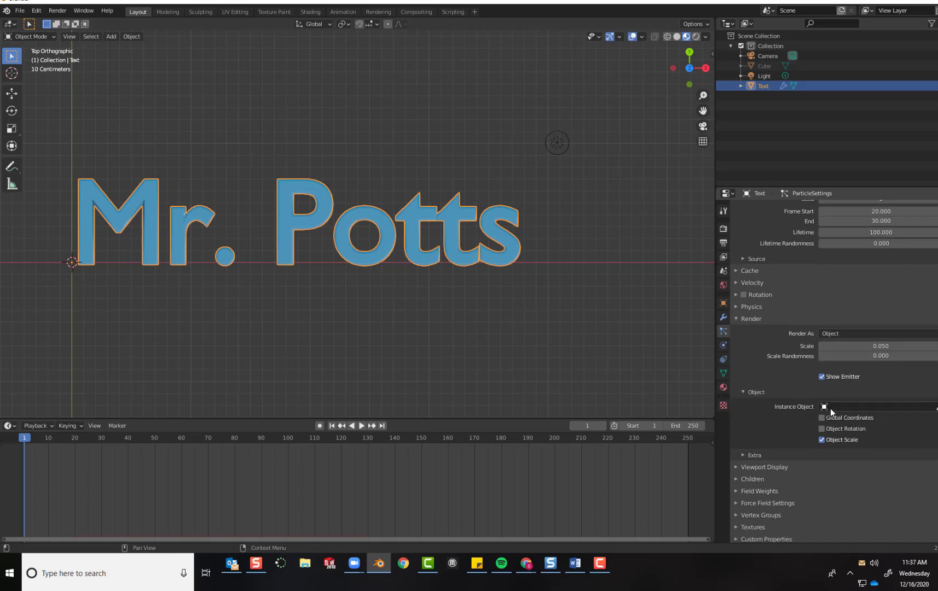
click(830, 409)
click(846, 431)
click(843, 408)
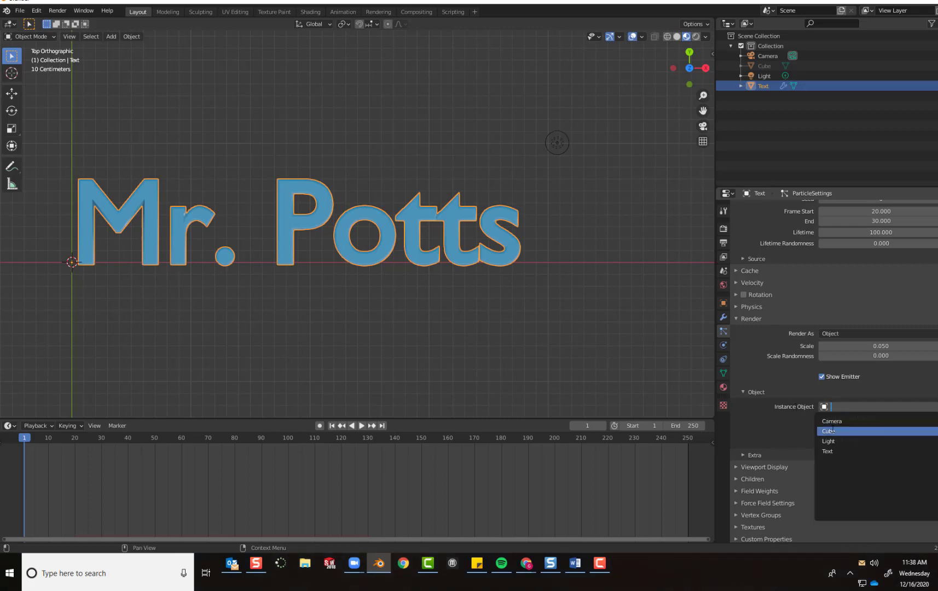
click(832, 431)
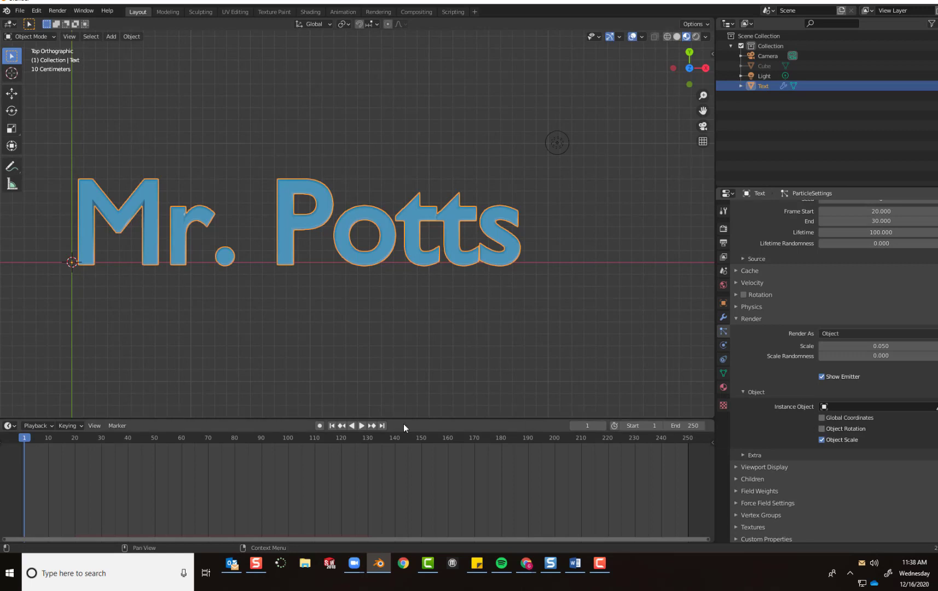
Play the cube particle animation, rewind it to the first frame, and replay it up to frame 29
click(361, 426)
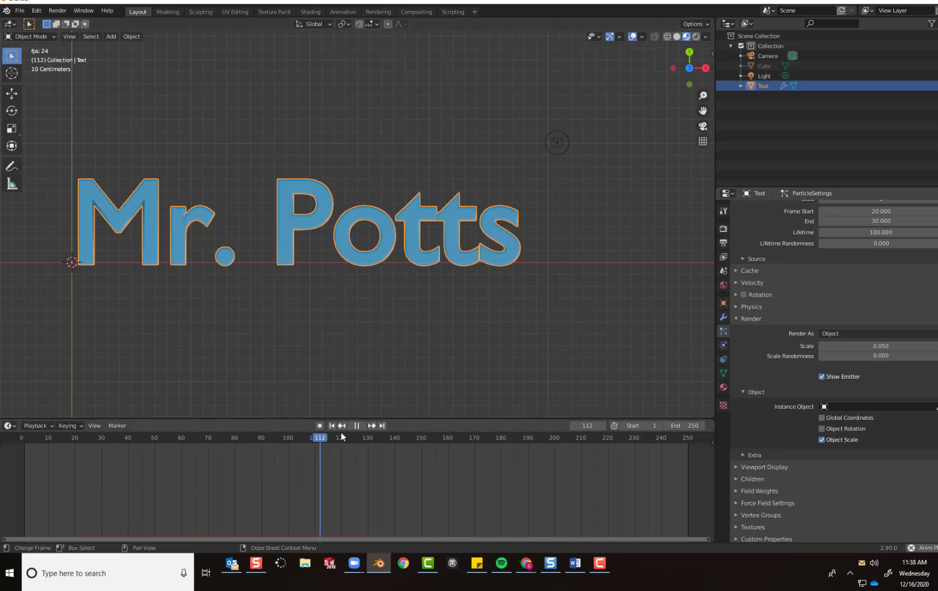
click(357, 425)
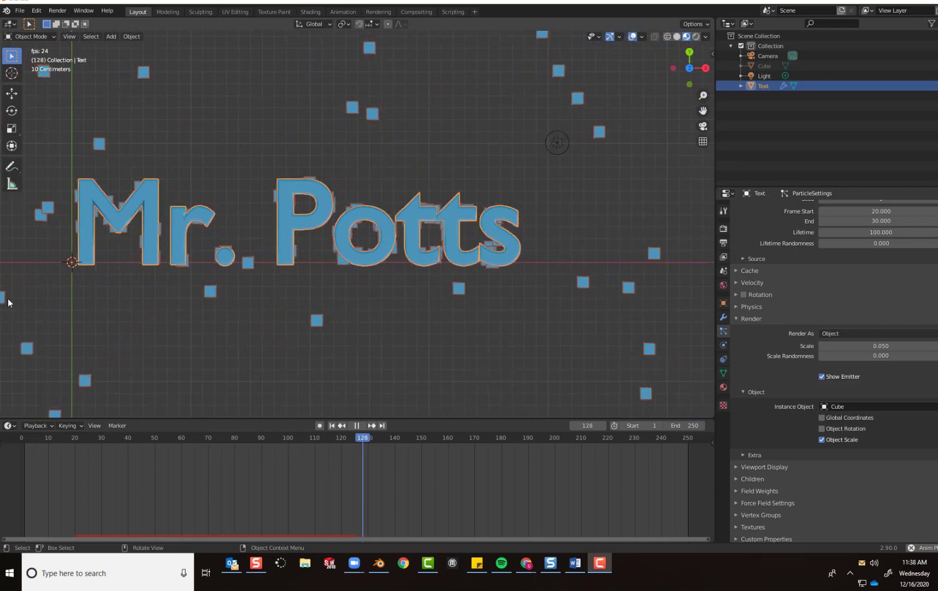
click(354, 425)
click(332, 426)
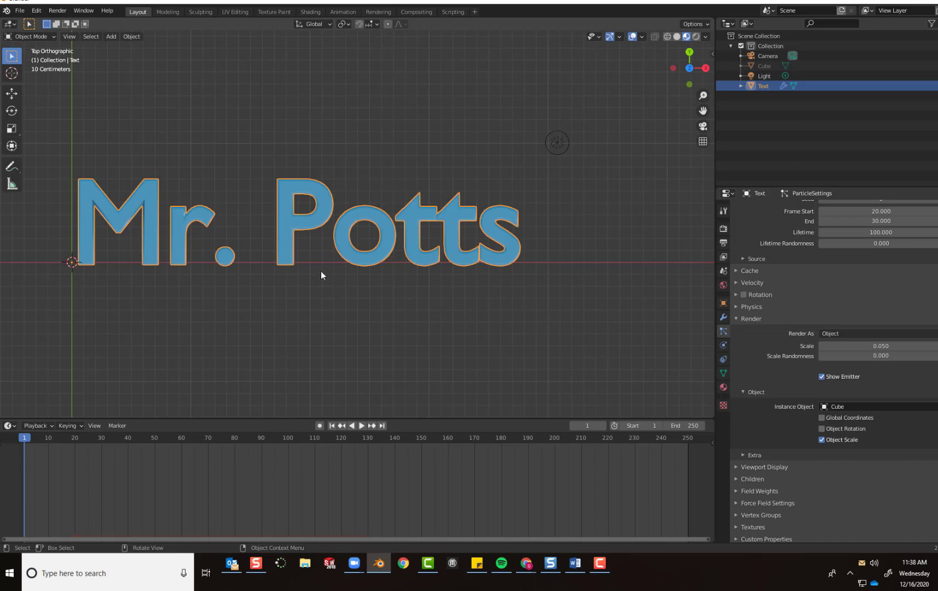
key(space)
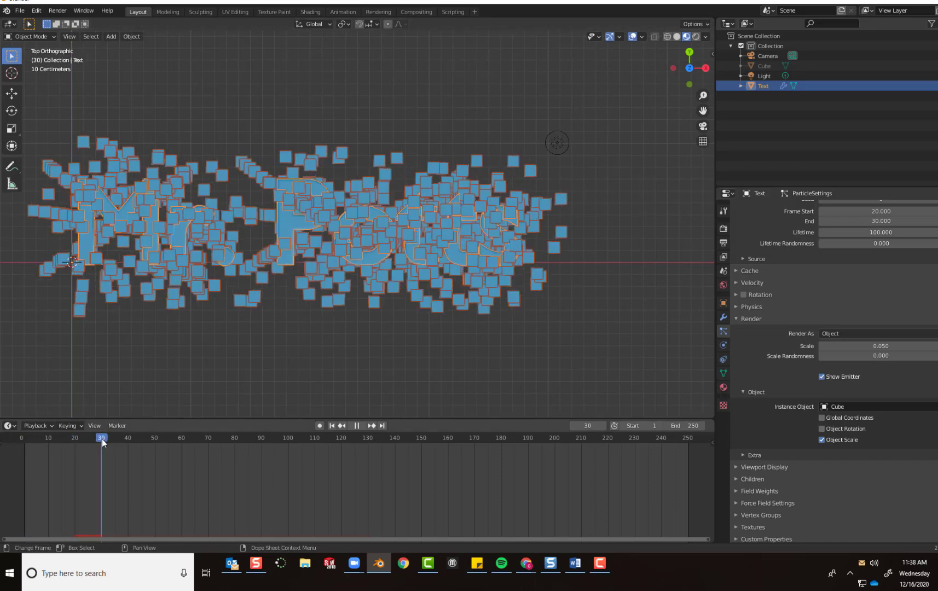
key(space)
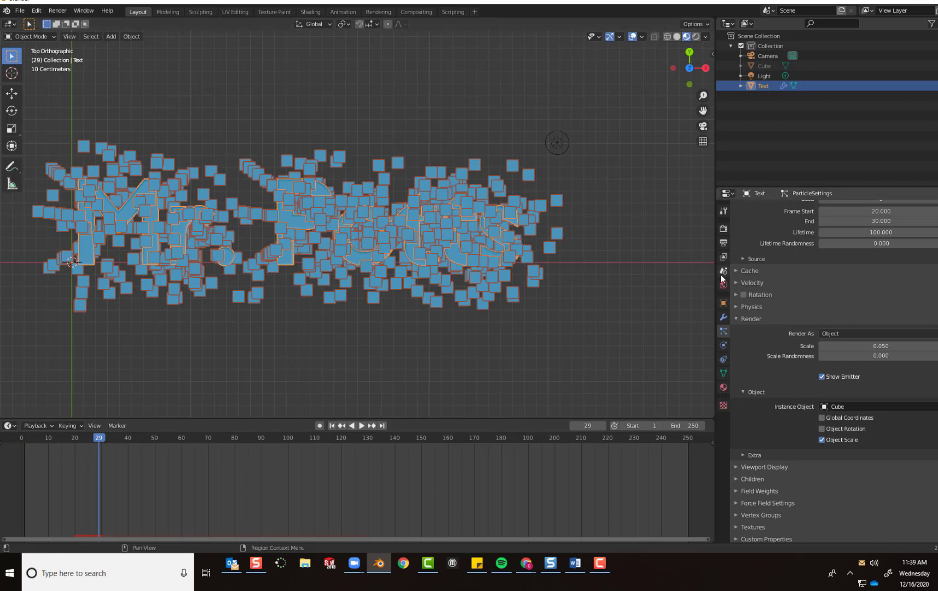
Try the Hair particle type at frames 29 and 80, switching back to Emitter each time
scroll(851, 285, up, 5)
click(888, 266)
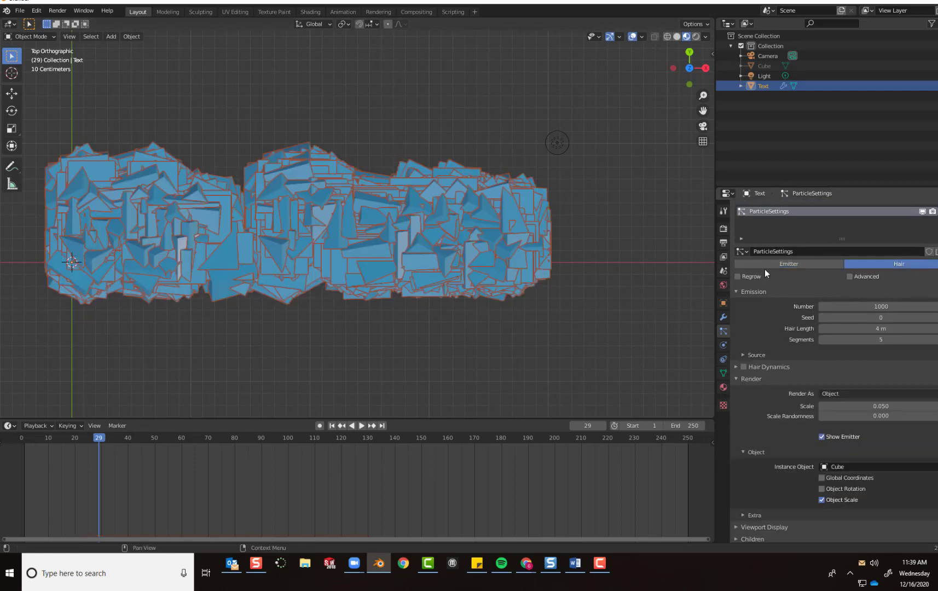
click(798, 266)
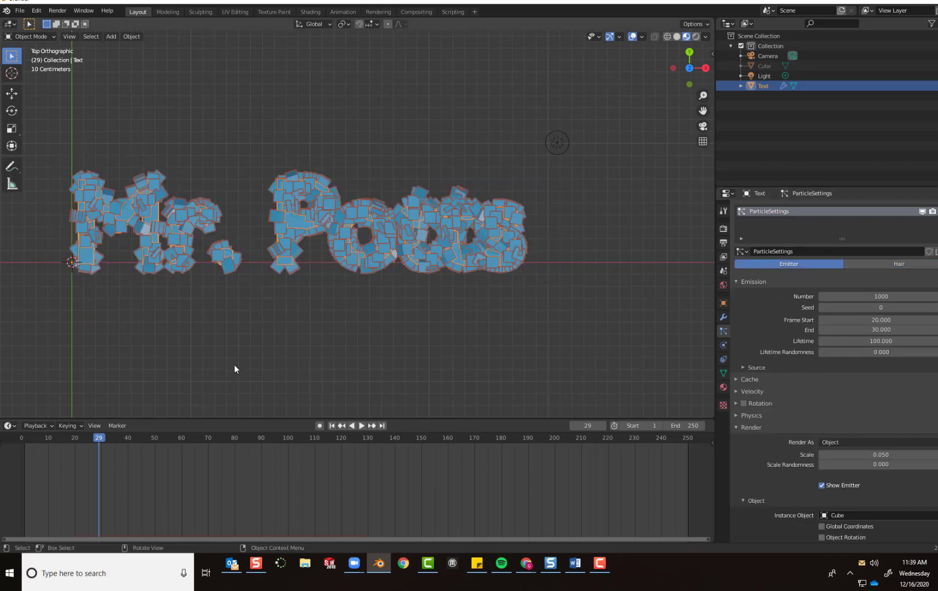
drag(103, 439, 236, 445)
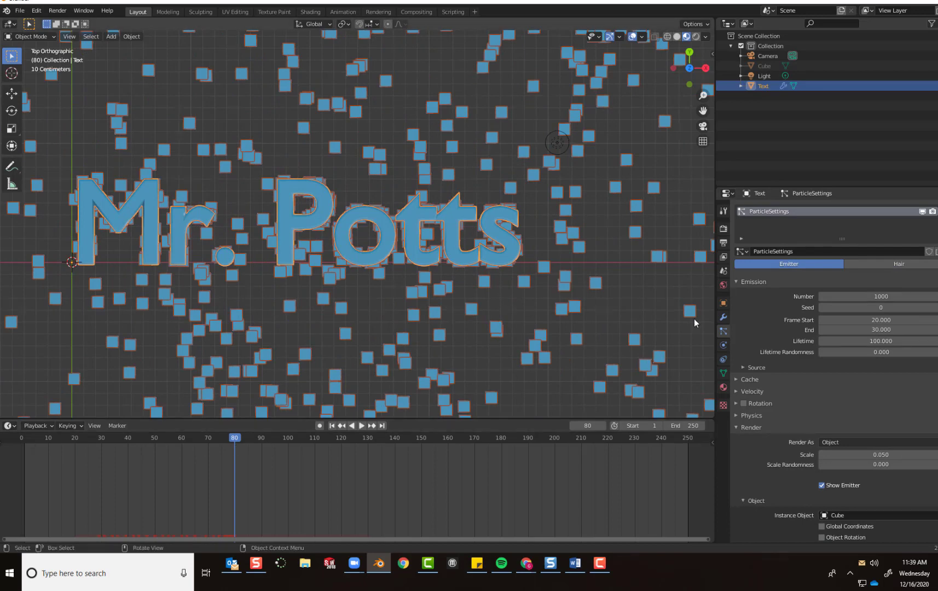
click(862, 264)
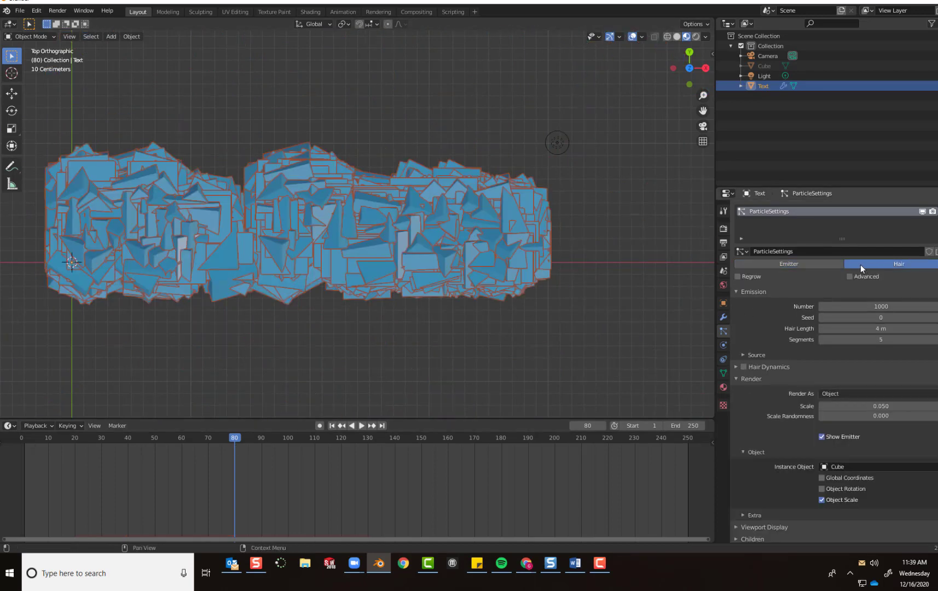
click(810, 264)
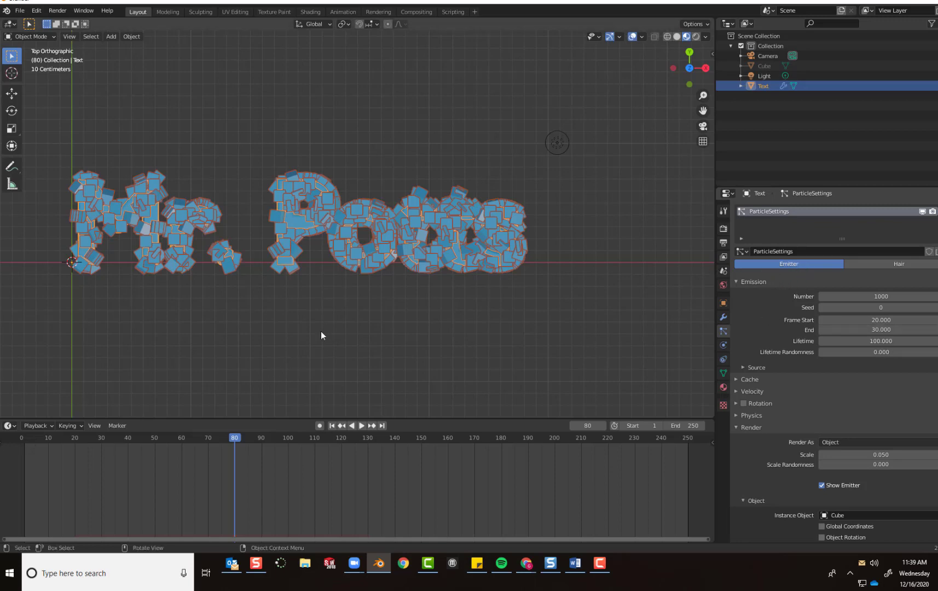
Expand the particle Velocity settings and set the Normal velocity to 0 m/s
scroll(342, 278, up, 3)
scroll(342, 279, down, 5)
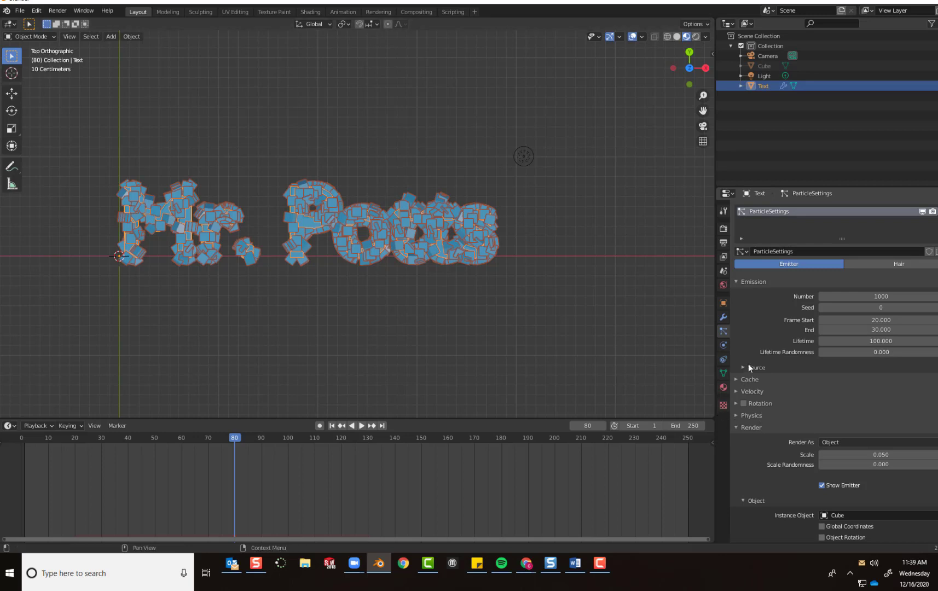
click(734, 391)
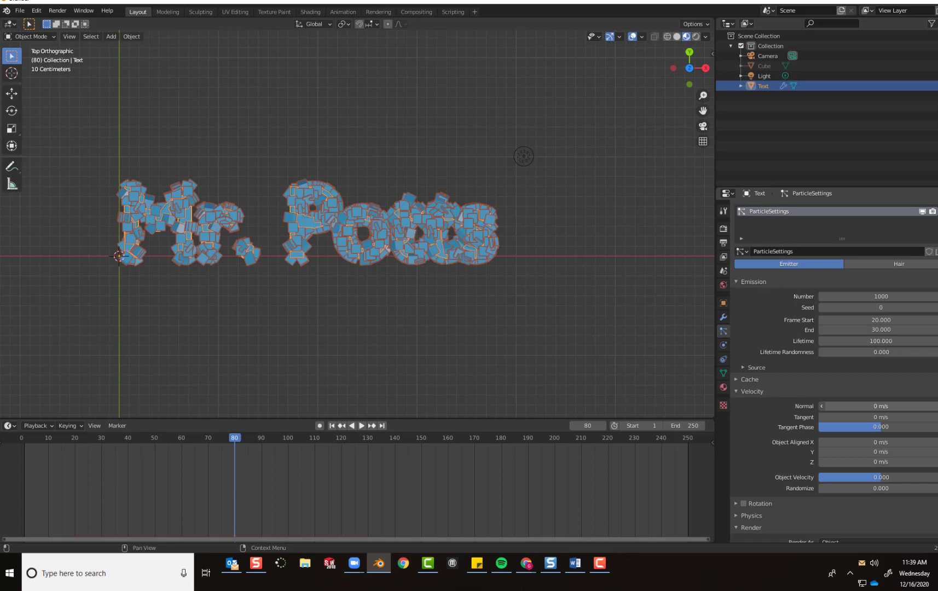
click(829, 406)
text(0)
key(Return)
Play the animation to check the particles' velocity setting and return to the first frame
click(361, 425)
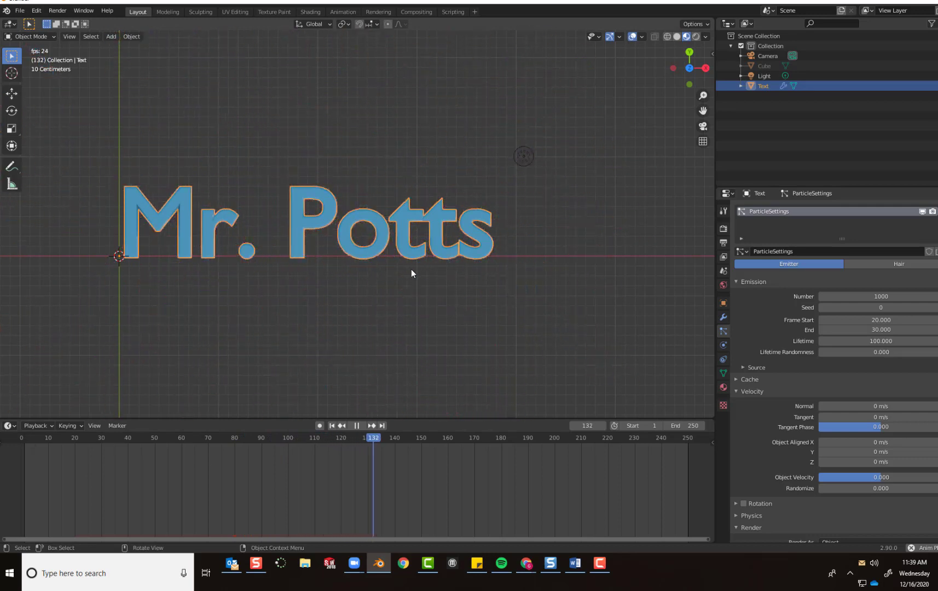
click(357, 426)
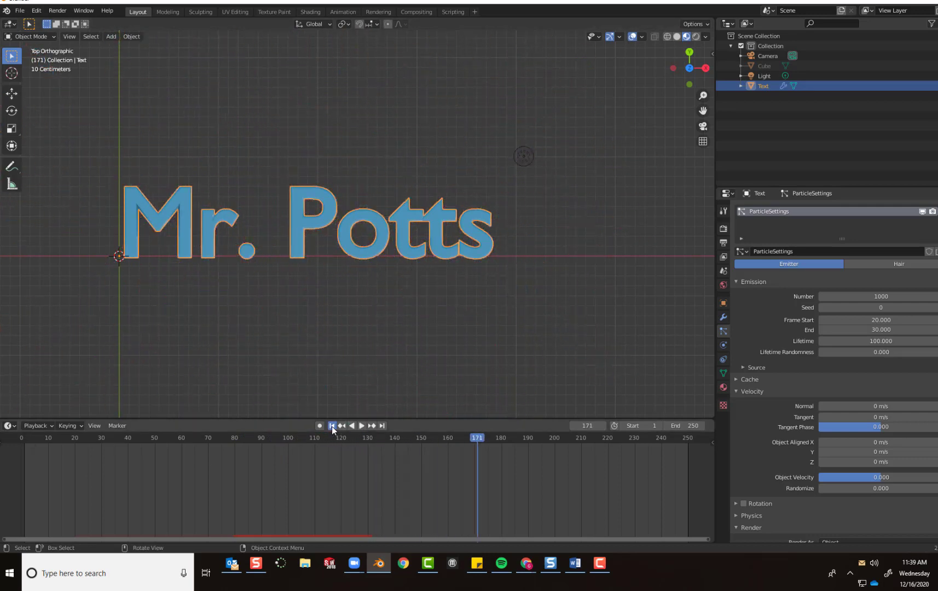
click(332, 426)
scroll(828, 369, down, 6)
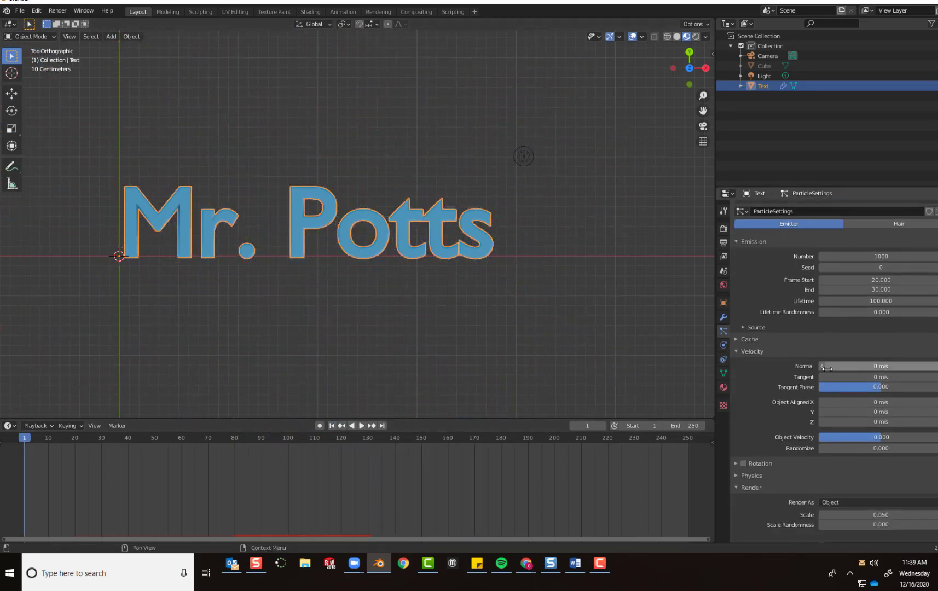
Set the Gravity field weight of the text's particle system to 0
scroll(829, 377, down, 3)
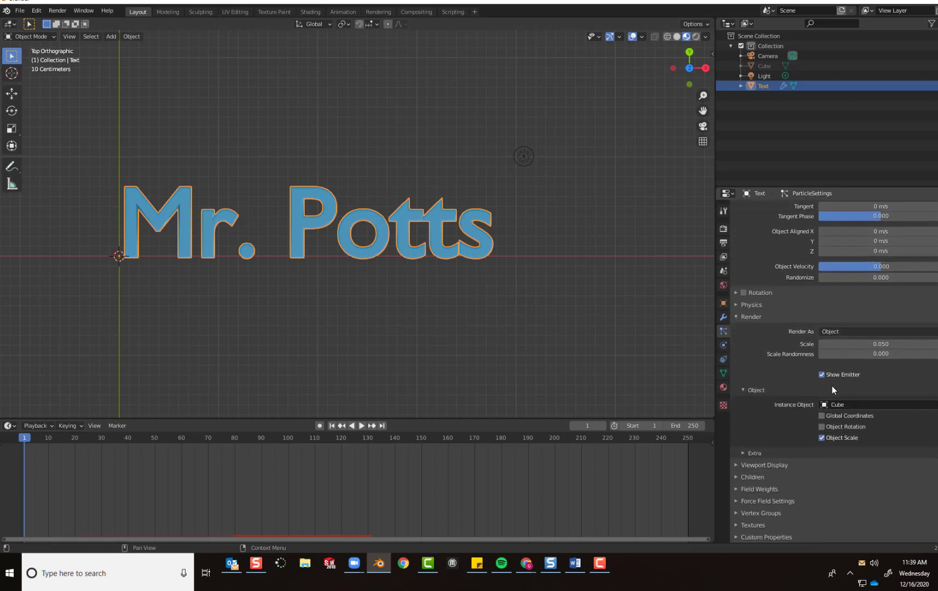
click(737, 305)
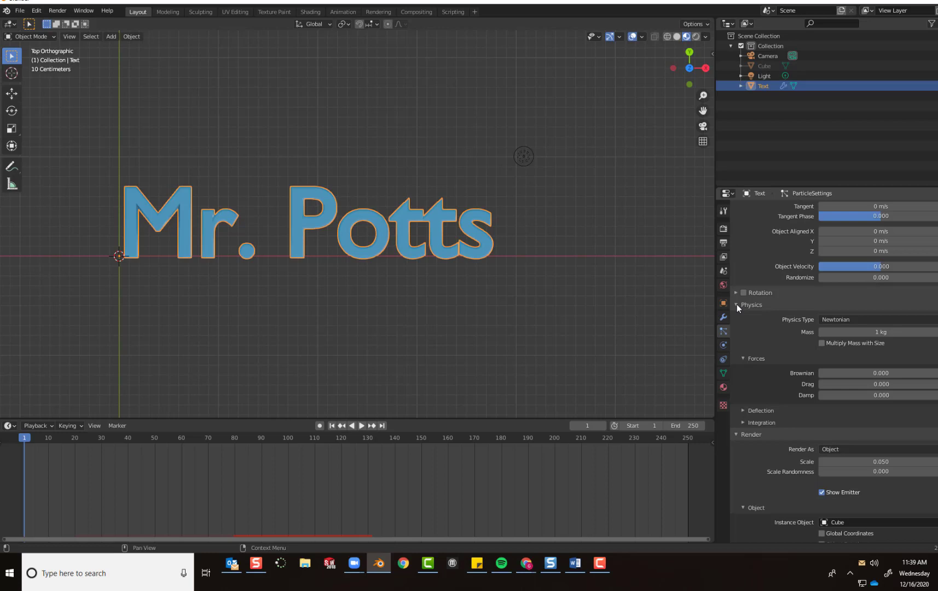
click(736, 304)
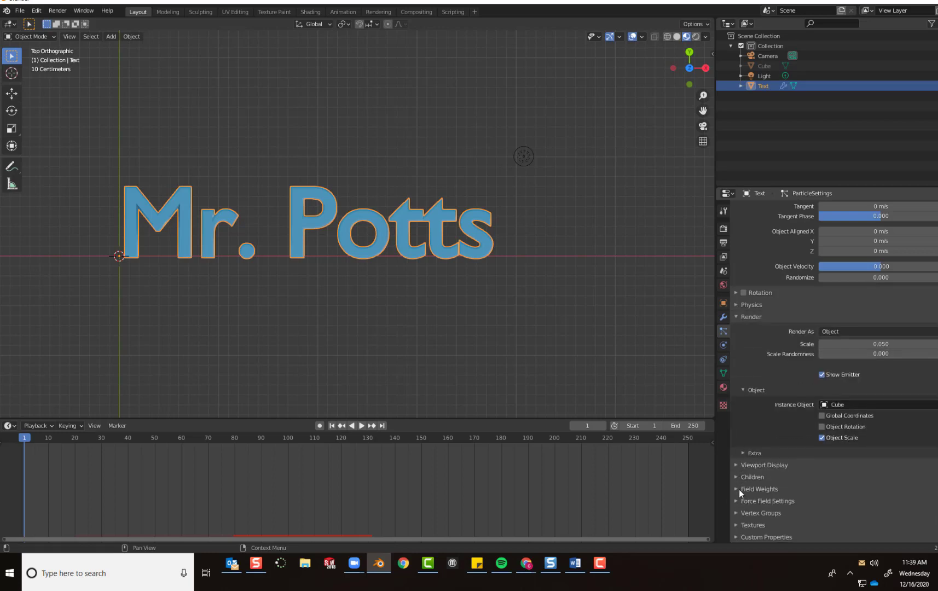
click(737, 489)
scroll(831, 473, down, 6)
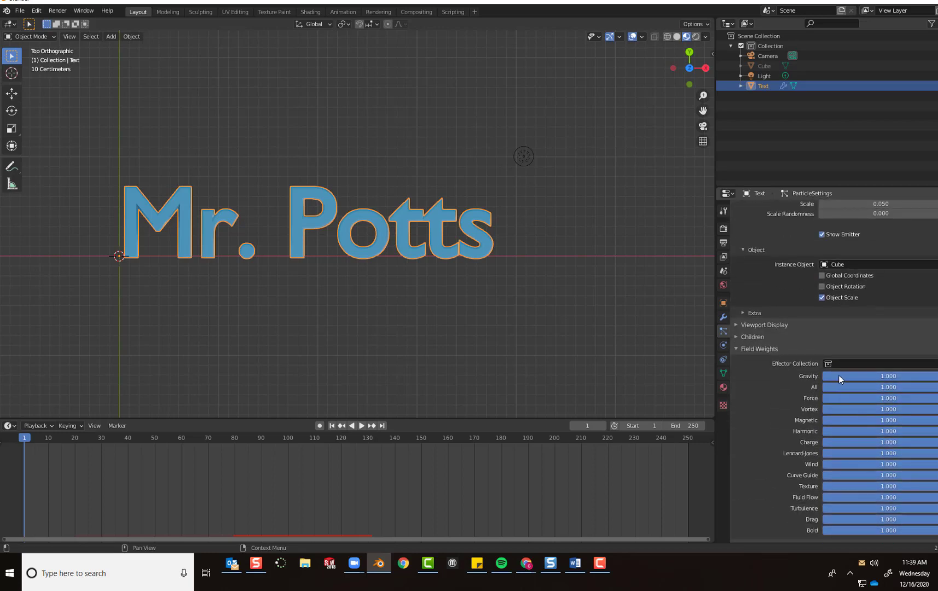
mouse_move(839, 376)
mouse_down()
mouse_move(777, 375)
mouse_move(838, 374)
mouse_up()
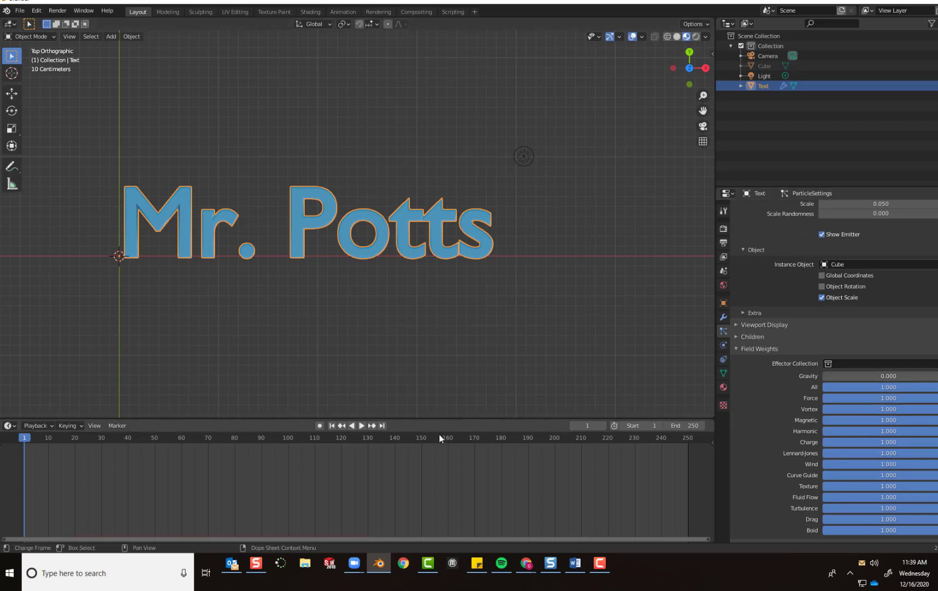
Play the animation to check the particles without gravity and return to the first frame
click(362, 425)
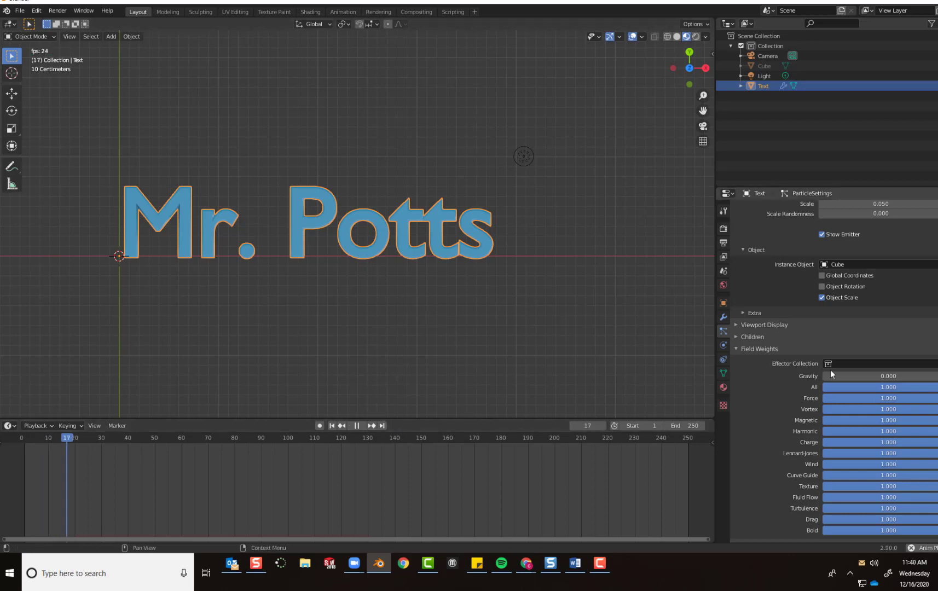
scroll(860, 415, up, 1)
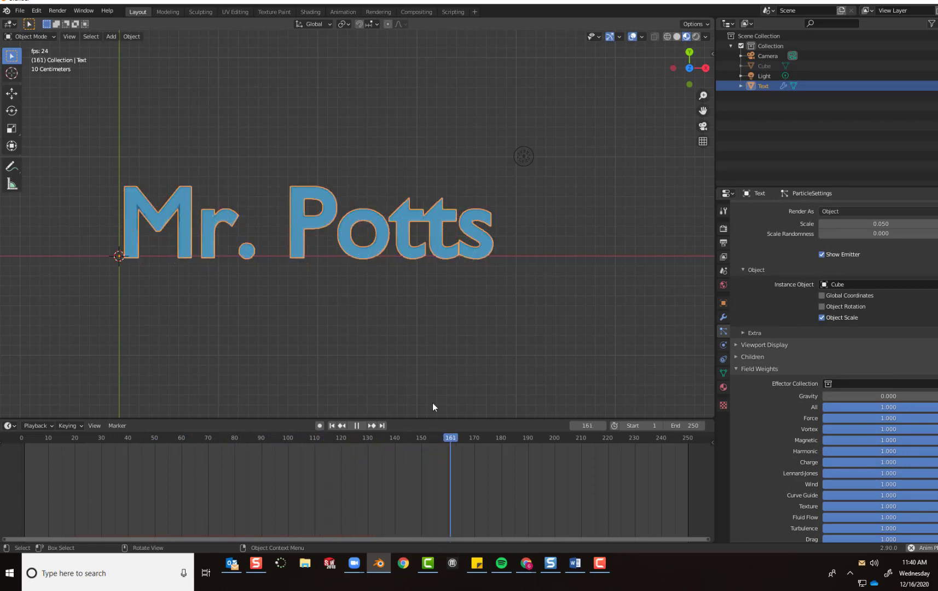
click(357, 426)
click(332, 426)
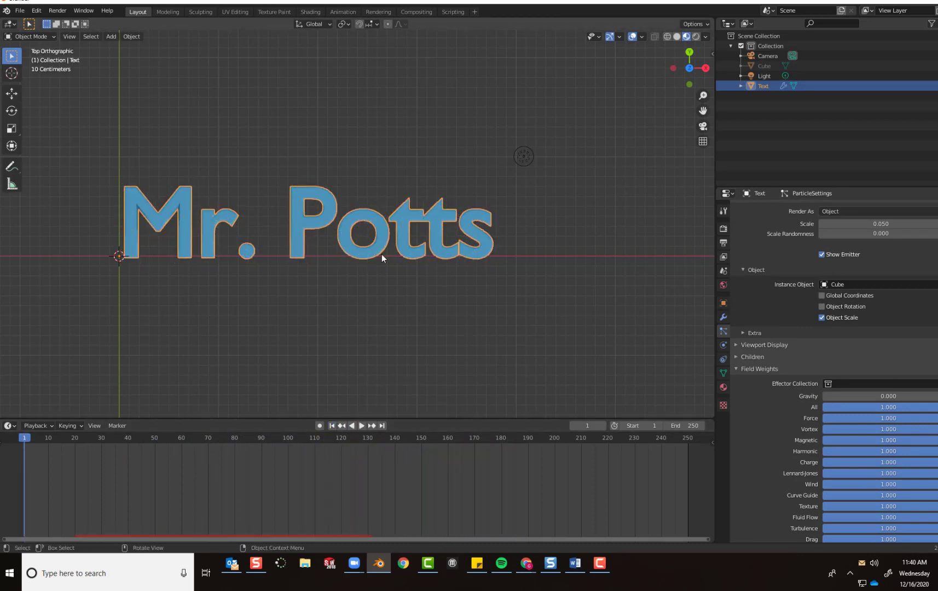
Review the emission and velocity settings, and reselect Object as the particle render type with Cube as the instance object
scroll(830, 356, up, 10)
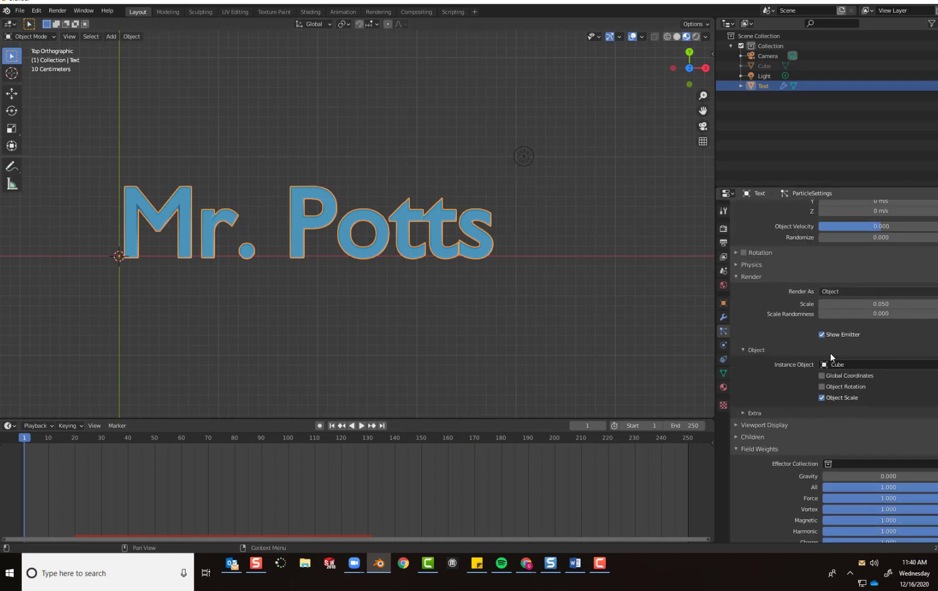
scroll(831, 356, up, 5)
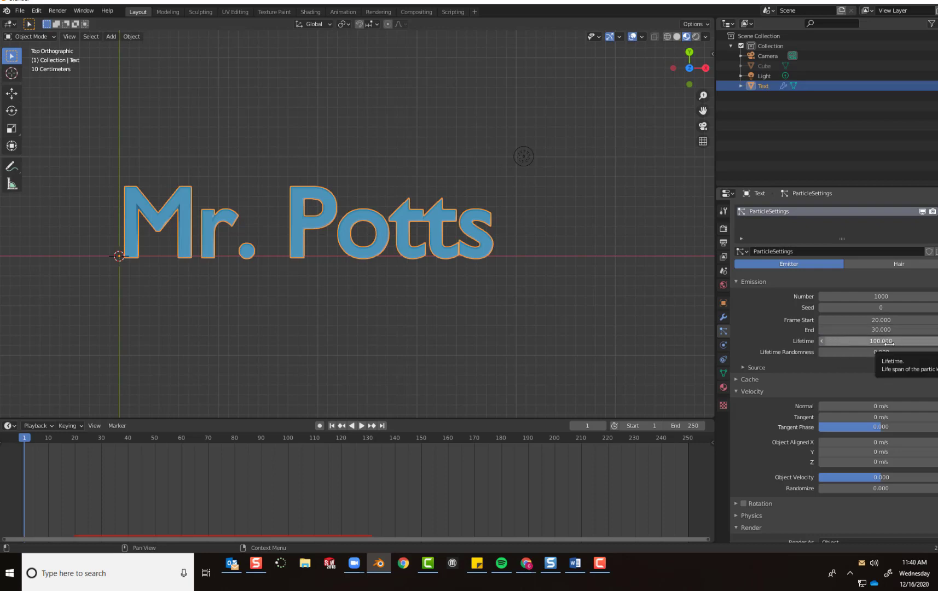
scroll(887, 350, down, 1)
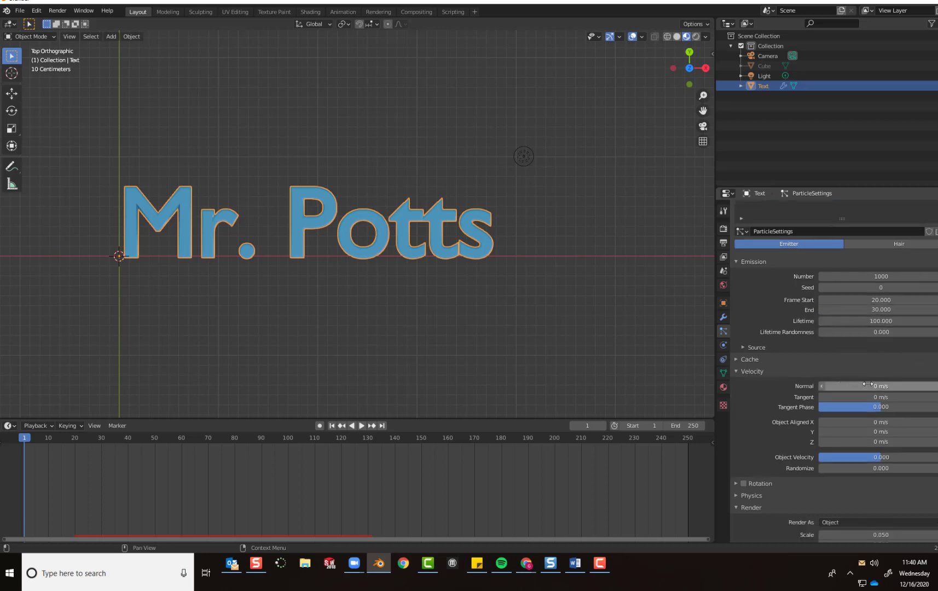
scroll(871, 389, down, 5)
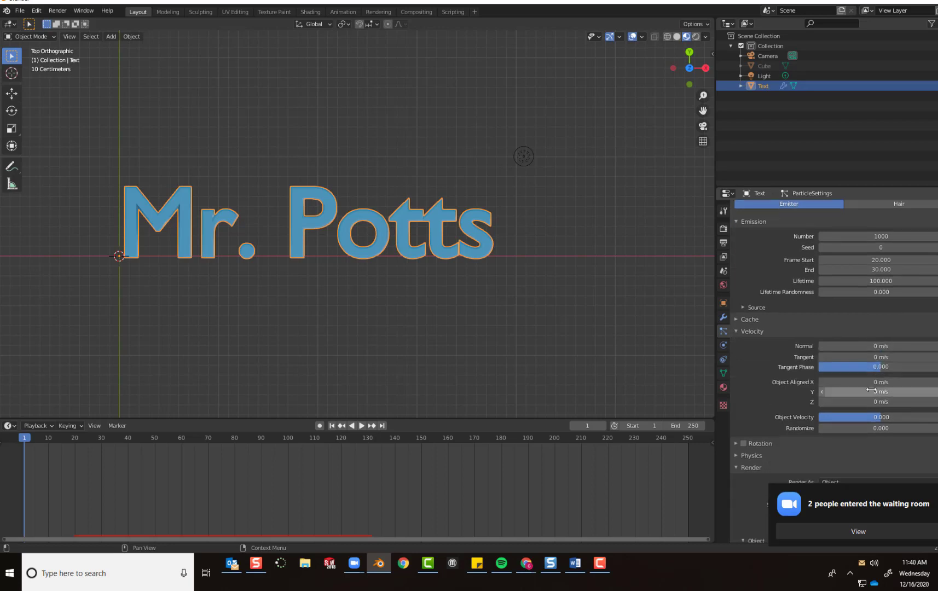
scroll(875, 391, down, 1)
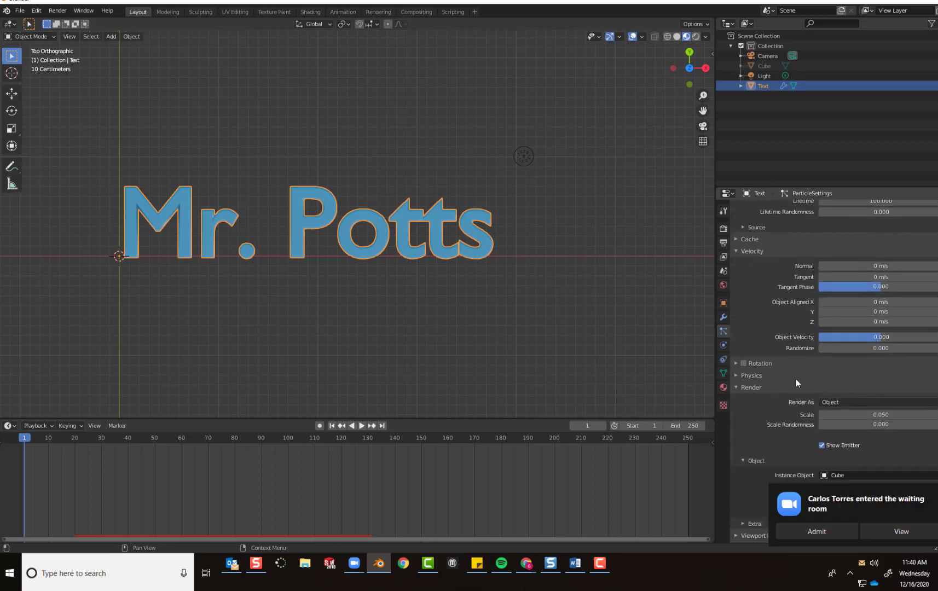
scroll(777, 390, down, 3)
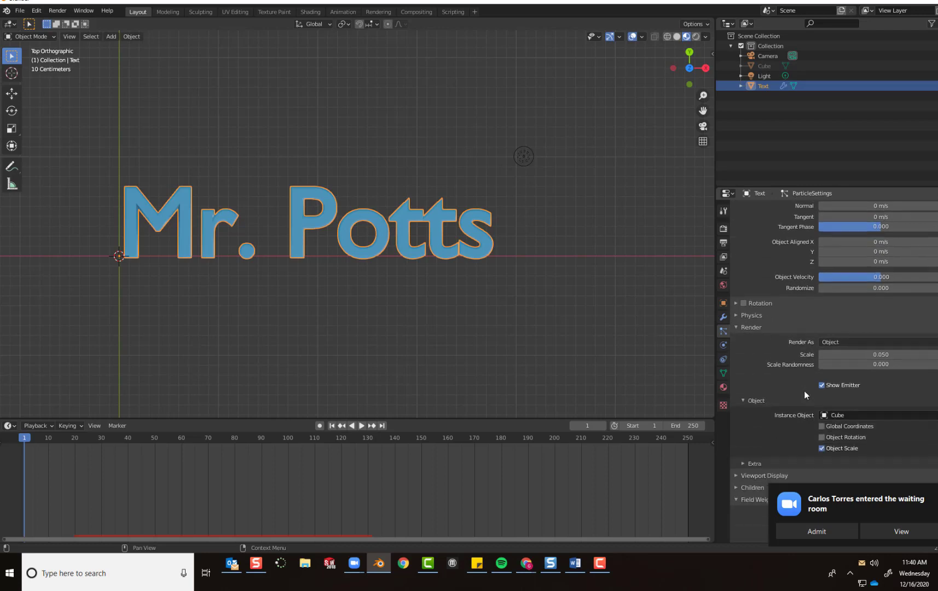
click(862, 342)
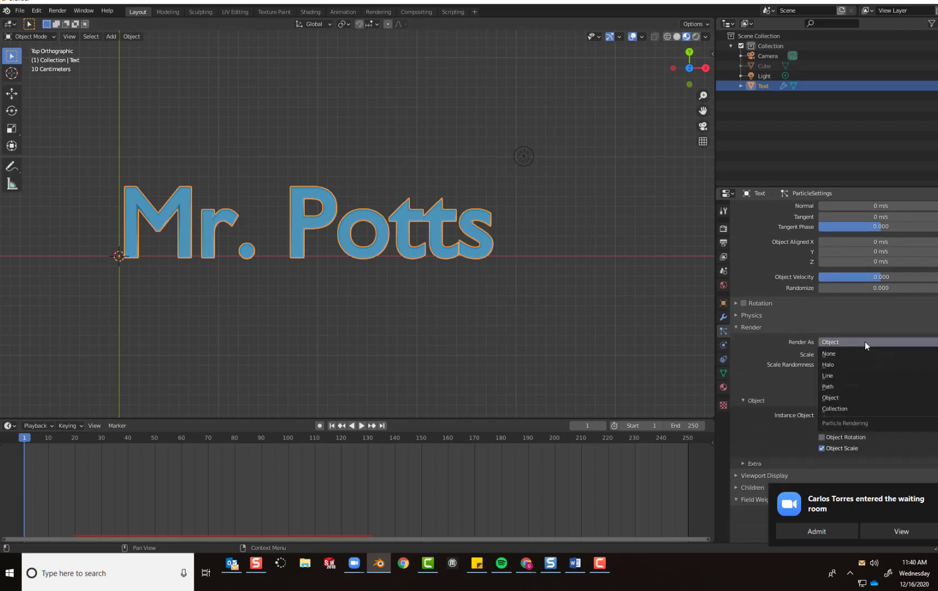
click(859, 398)
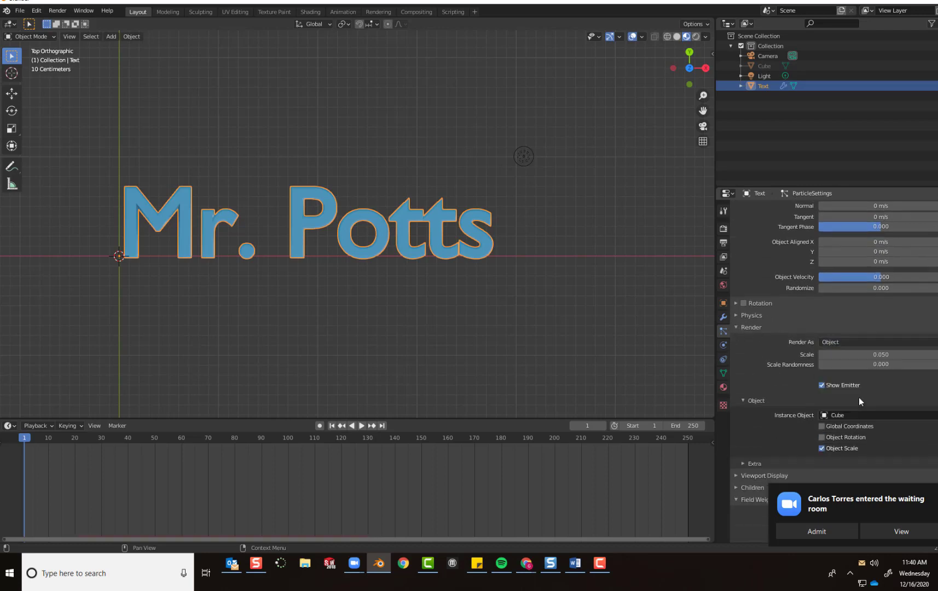
scroll(865, 357, down, 3)
click(860, 355)
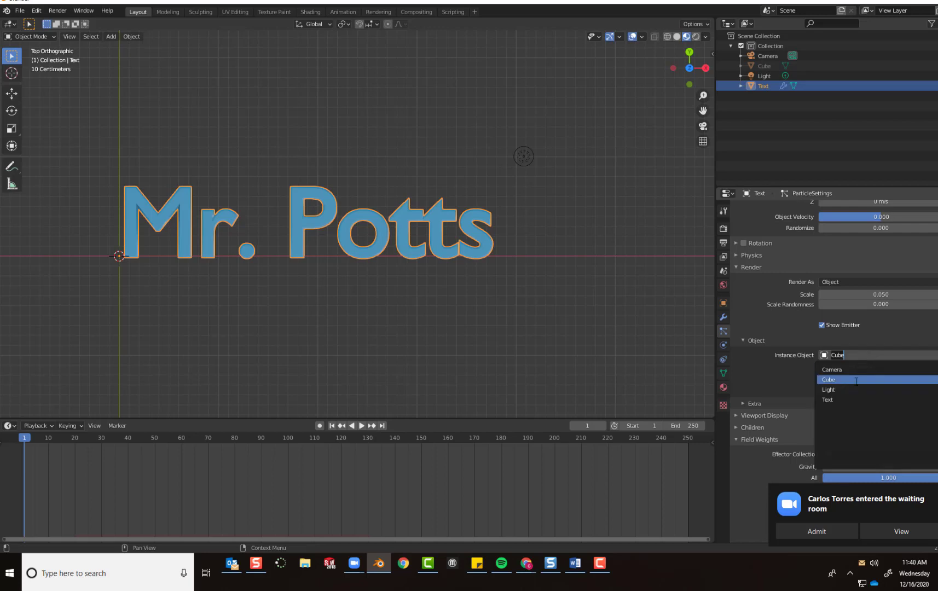
click(856, 380)
Review the particle field weights and go back over the emission and velocity settings
scroll(793, 361, down, 4)
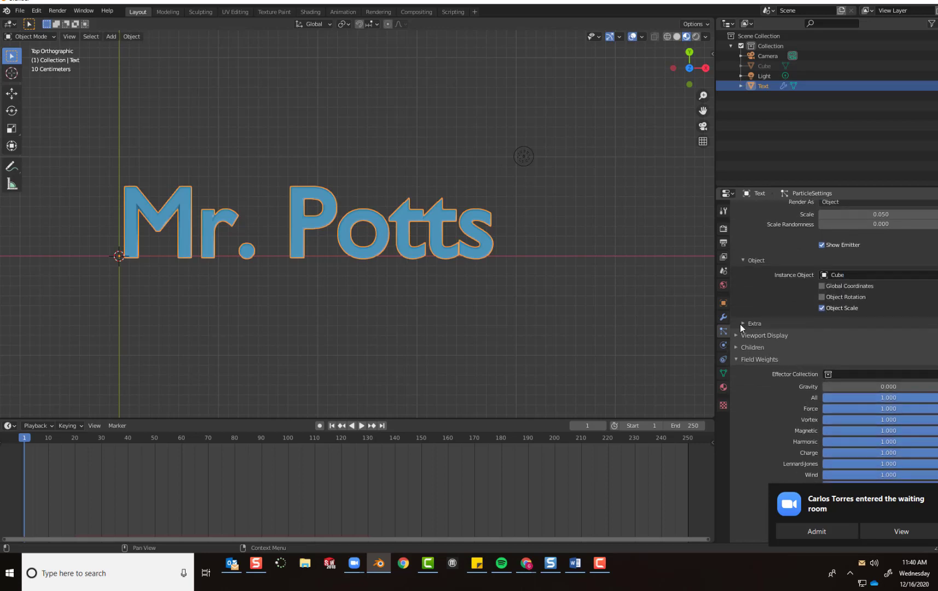
scroll(760, 355, down, 2)
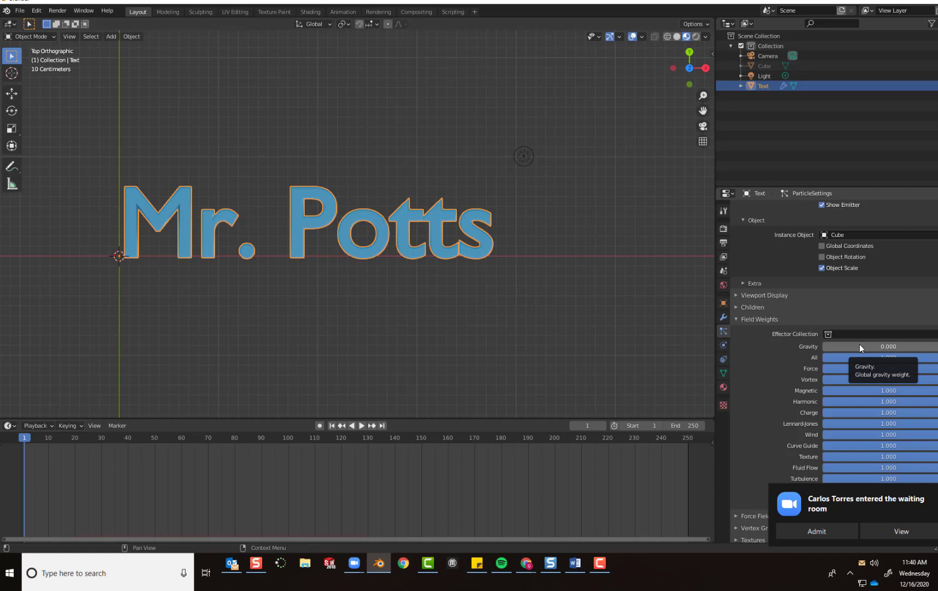
scroll(789, 356, down, 1)
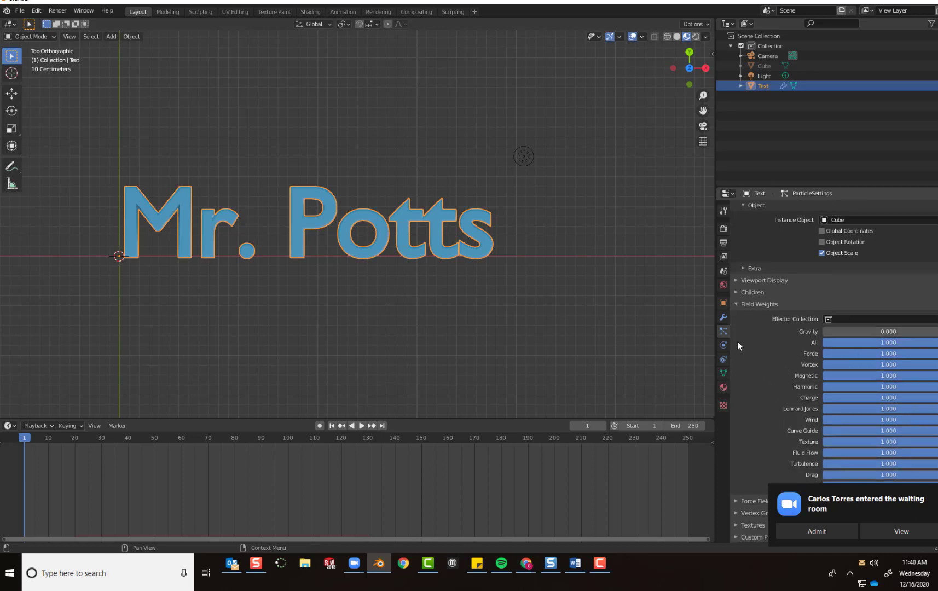
scroll(775, 328, up, 12)
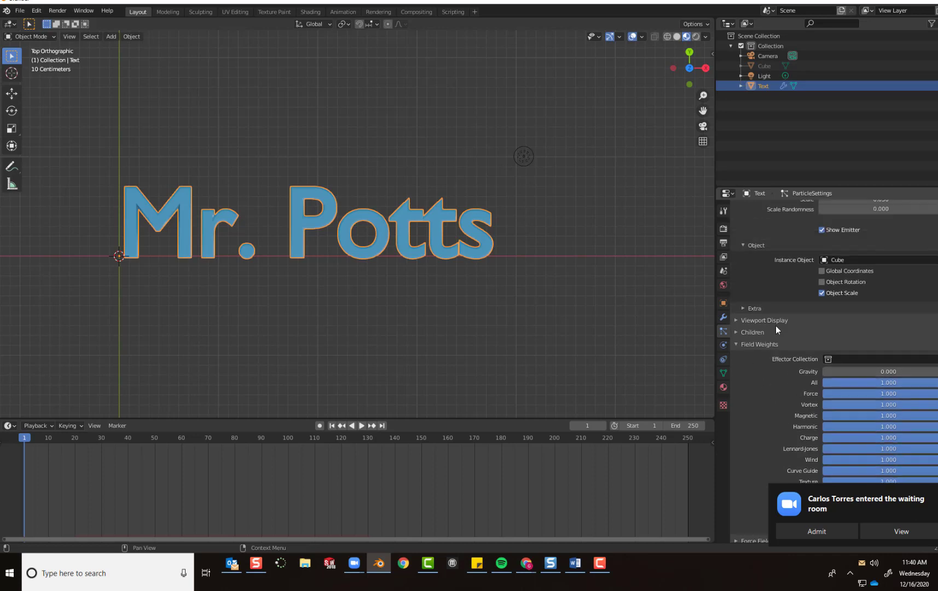
scroll(775, 351, up, 7)
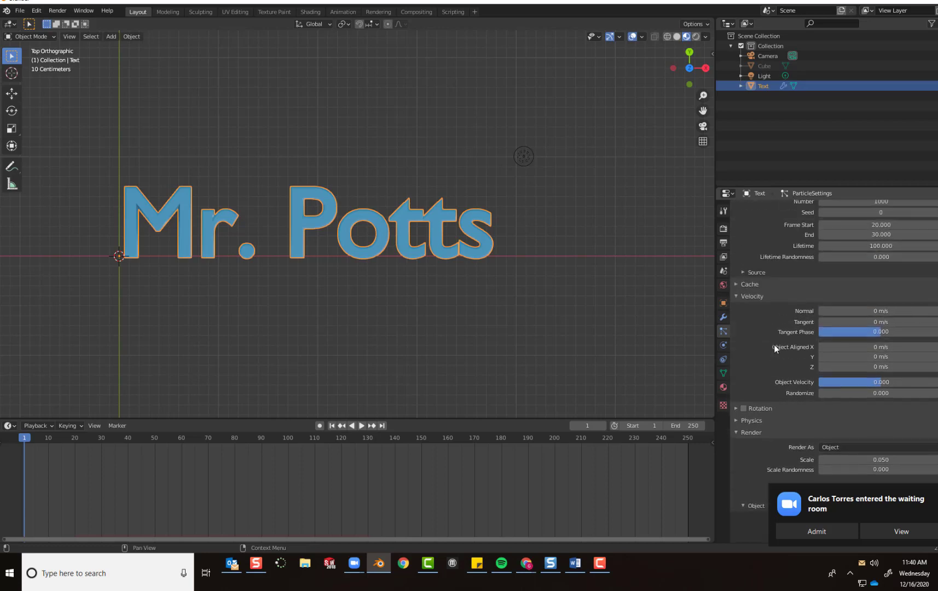
click(884, 531)
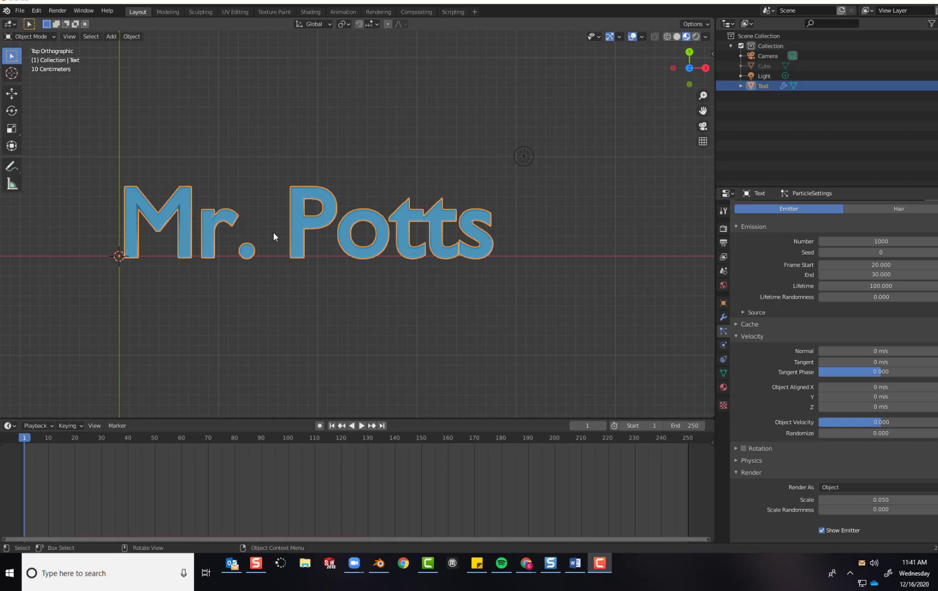
Add a Turbulence force field and move it along the X axis to about 1.82 m, near the text's middle
click(112, 37)
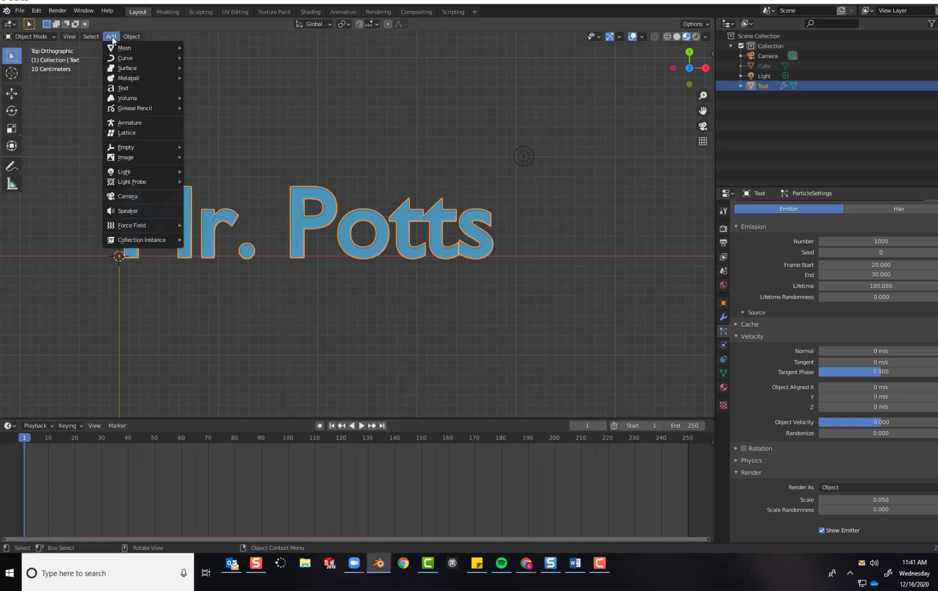
mouse_move(143, 226)
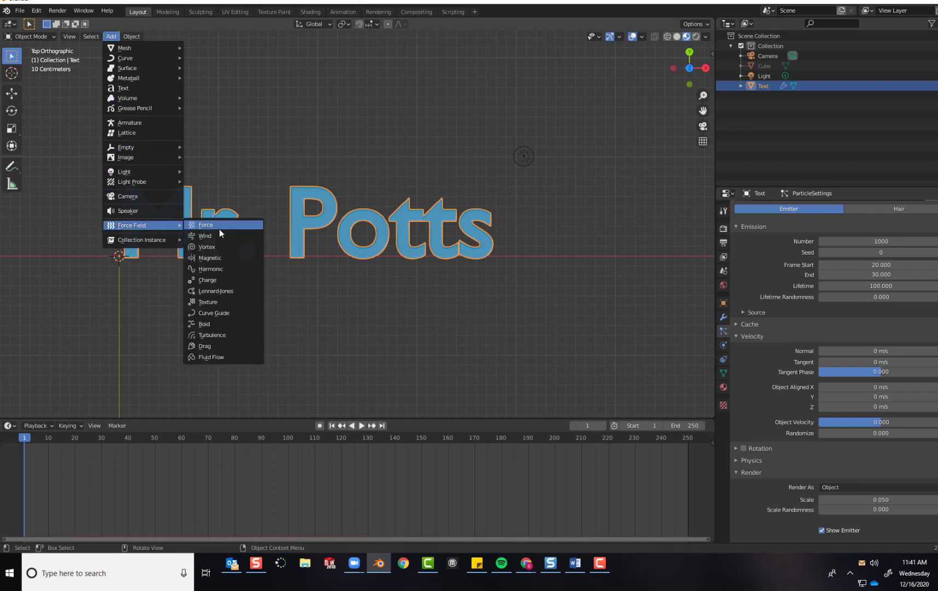
click(225, 335)
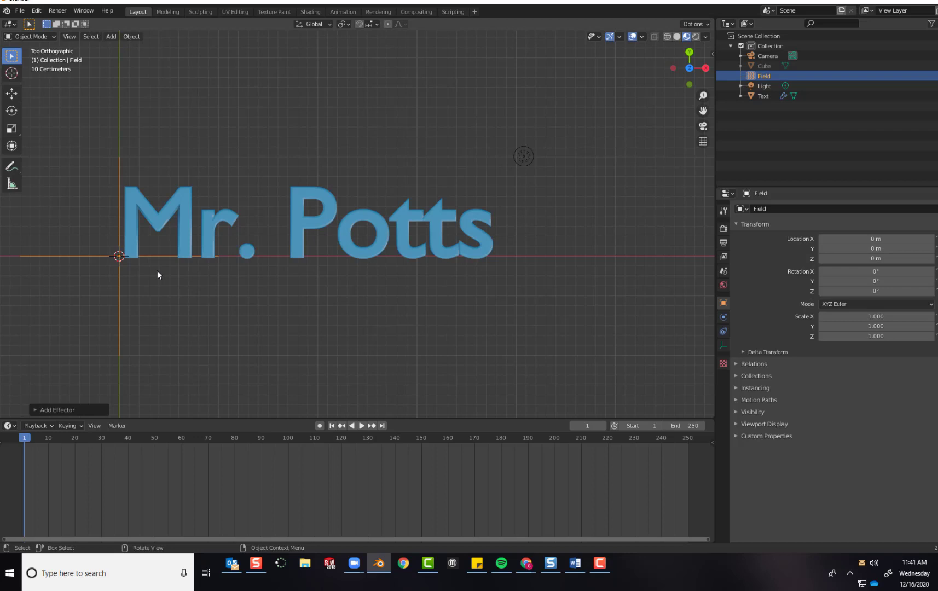
key(g)
key(x)
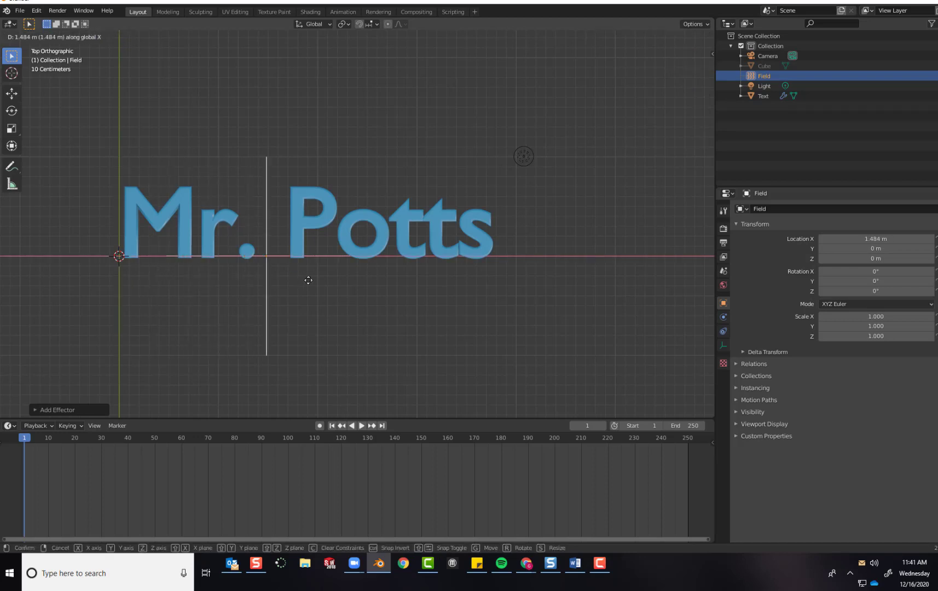
click(339, 278)
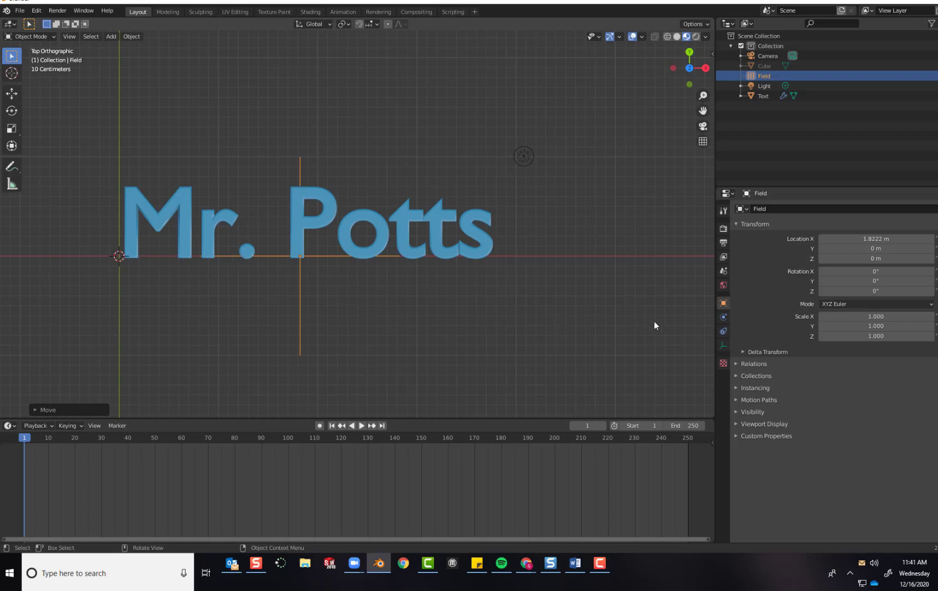
Set the turbulence field's strength to 2 in its physics settings
click(722, 318)
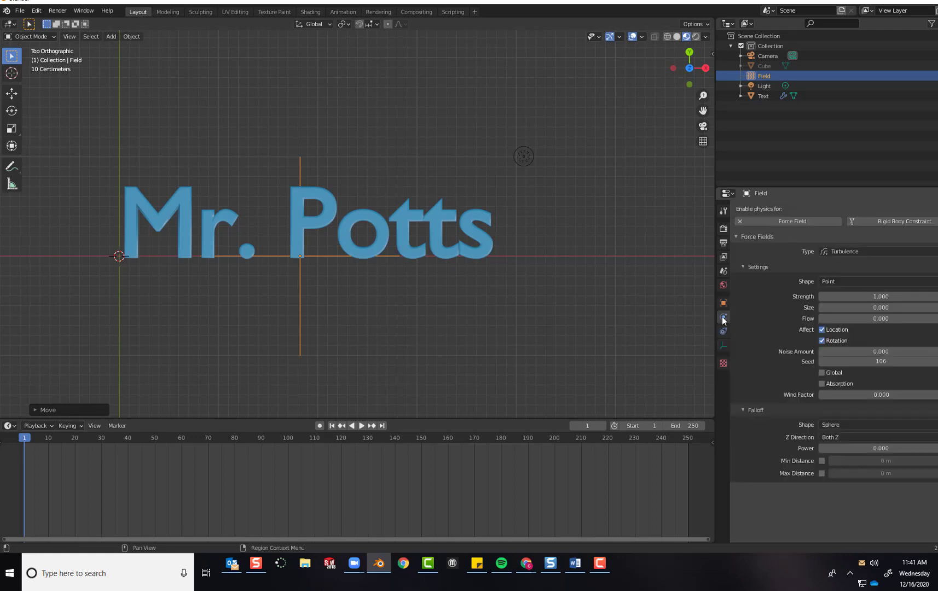
click(844, 299)
text(2)
key(Return)
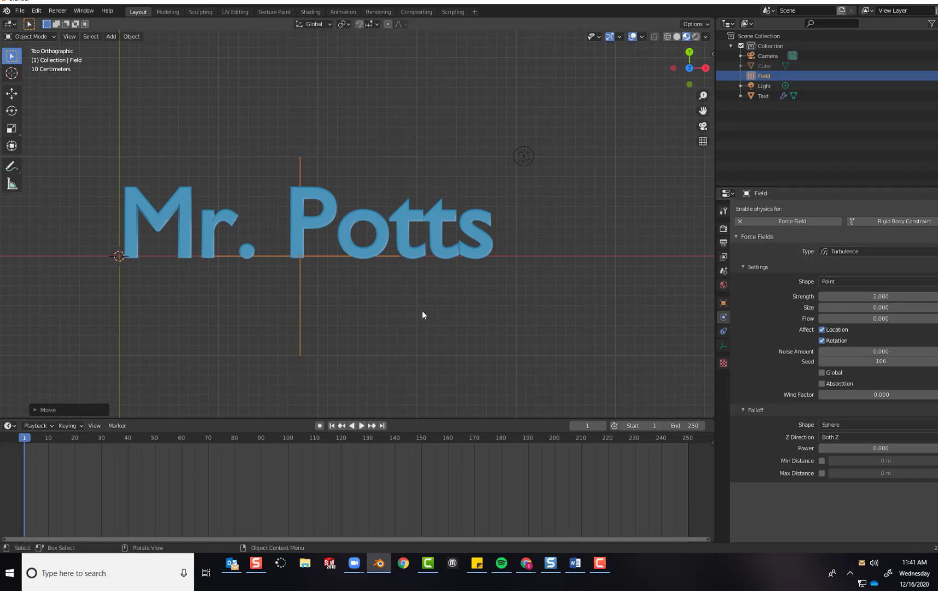
Play the animation to check the turbulence effect on the particles and rewind to the first frame
click(361, 426)
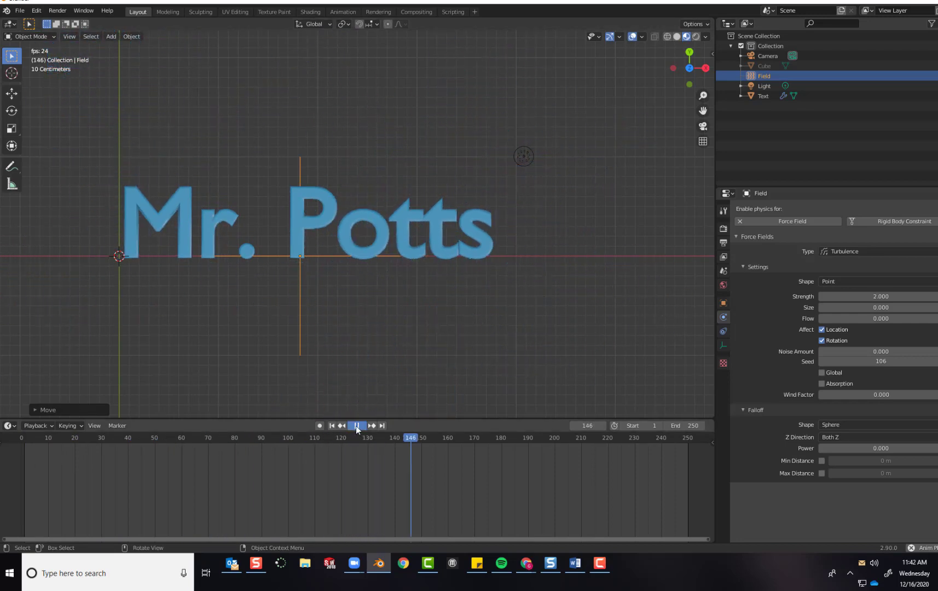
click(356, 425)
click(332, 426)
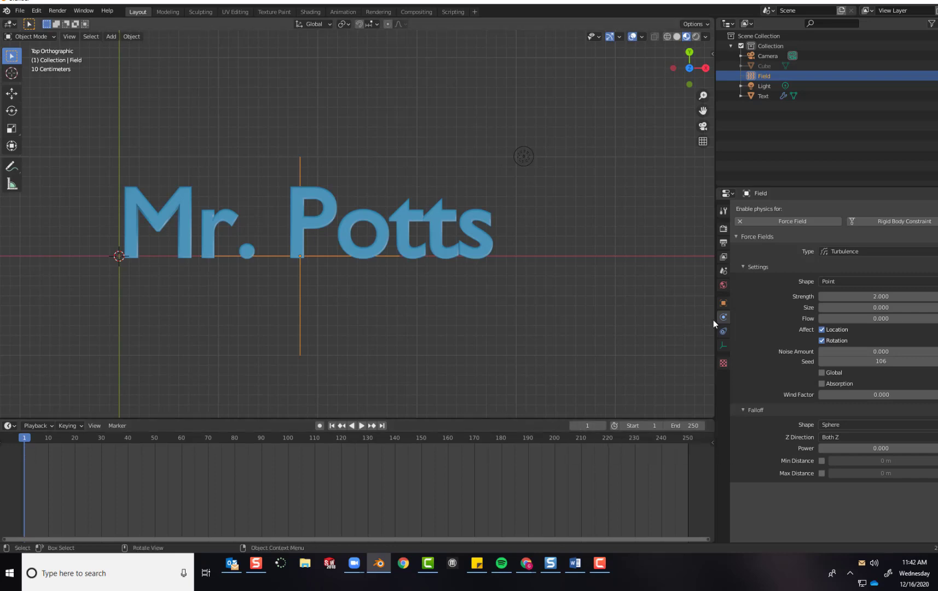
Select the text object, widen the properties editor and show the start of its particle settings
click(437, 230)
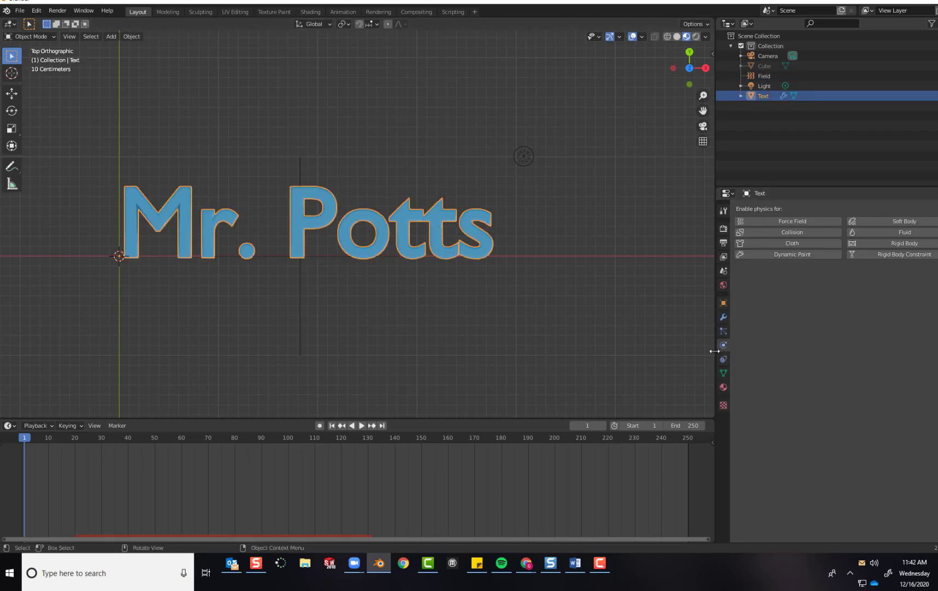
drag(714, 350, 628, 347)
click(635, 330)
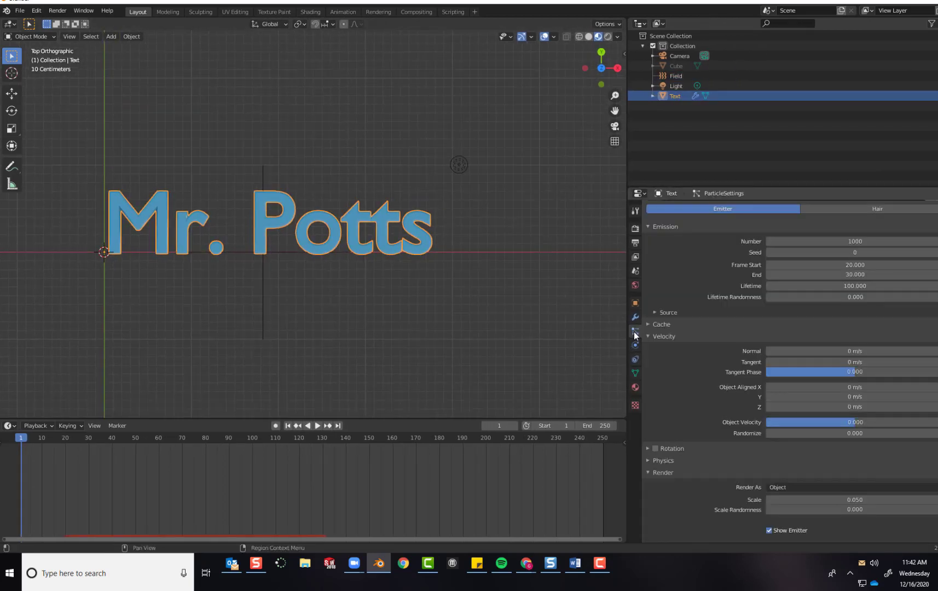
scroll(783, 340, up, 3)
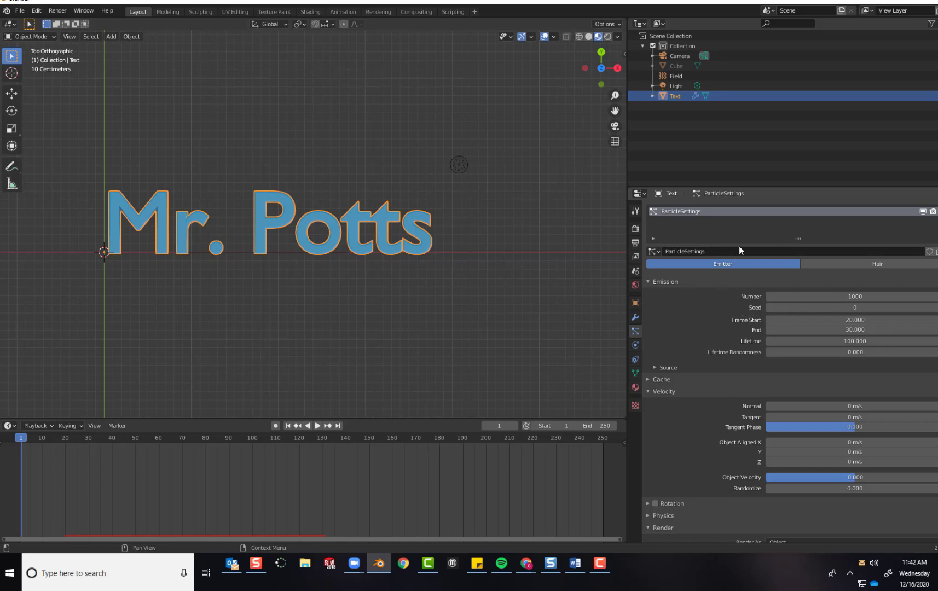
Keyframe the enabled Show Emitter option in the text's particle render settings at frames 1 and 30
scroll(767, 324, down, 5)
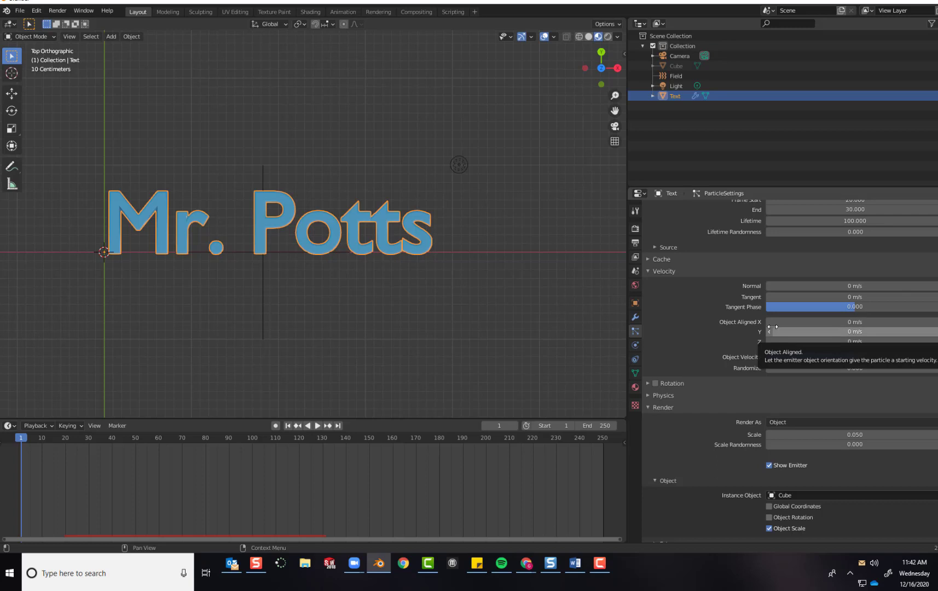
scroll(772, 326, up, 5)
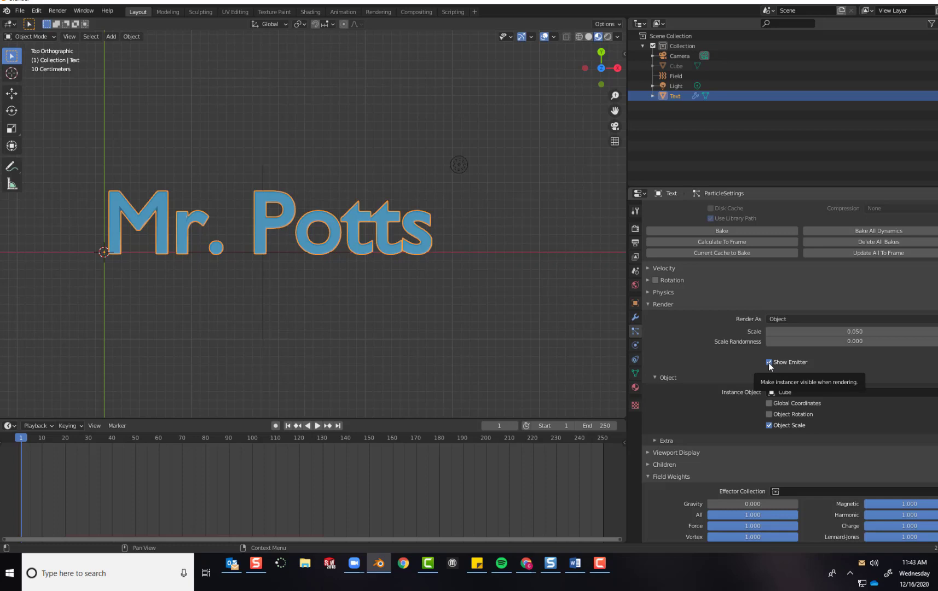
key(i)
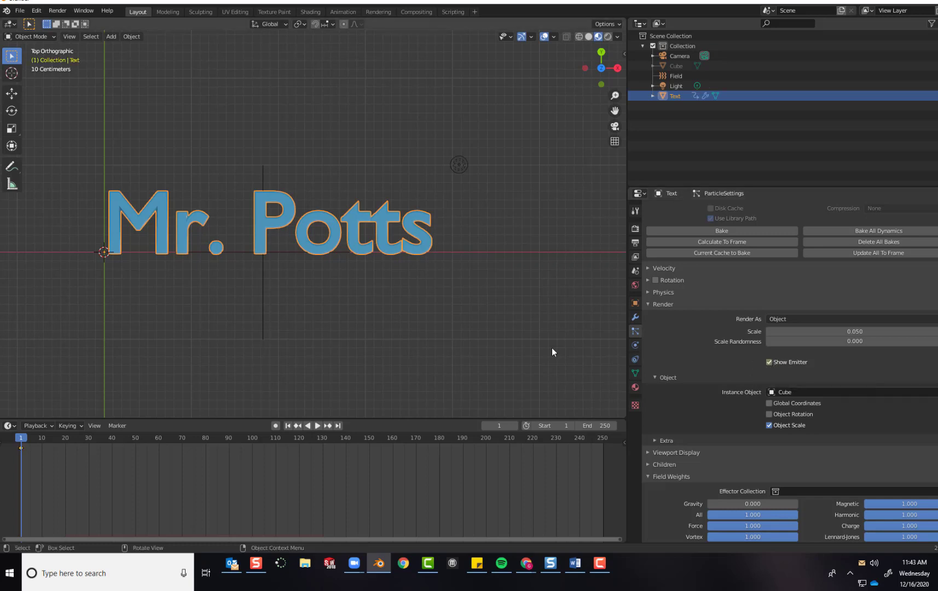
key(space)
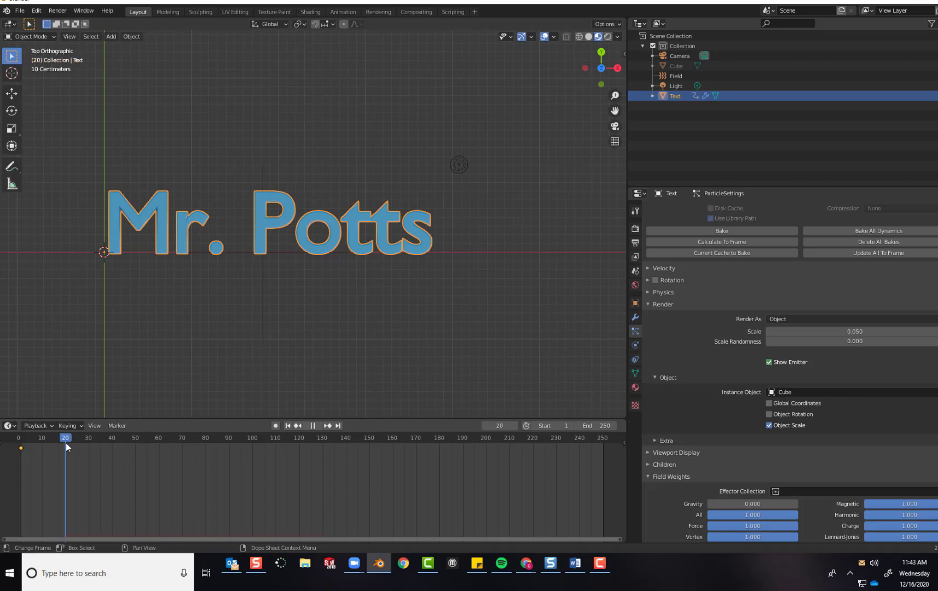
key(space)
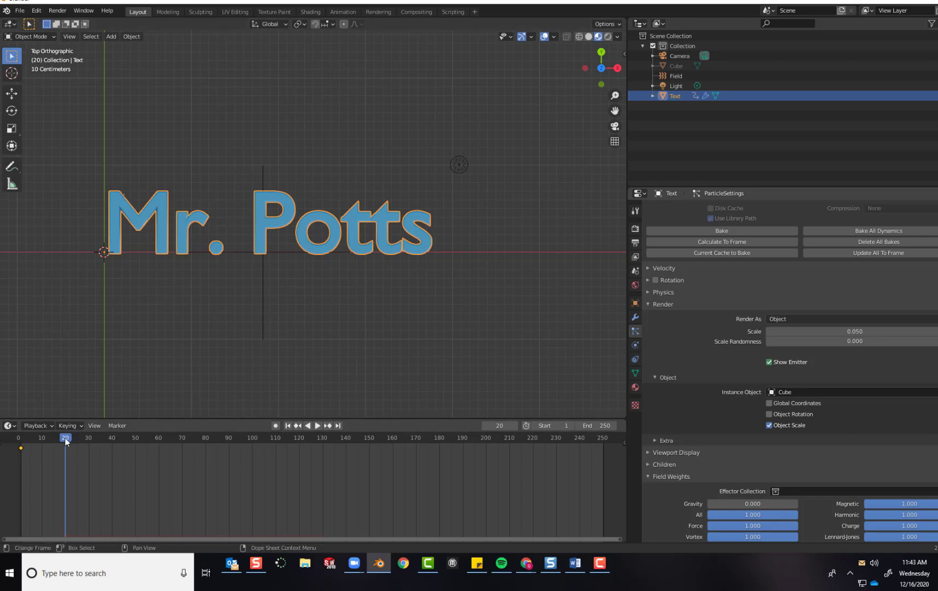
drag(64, 437, 88, 438)
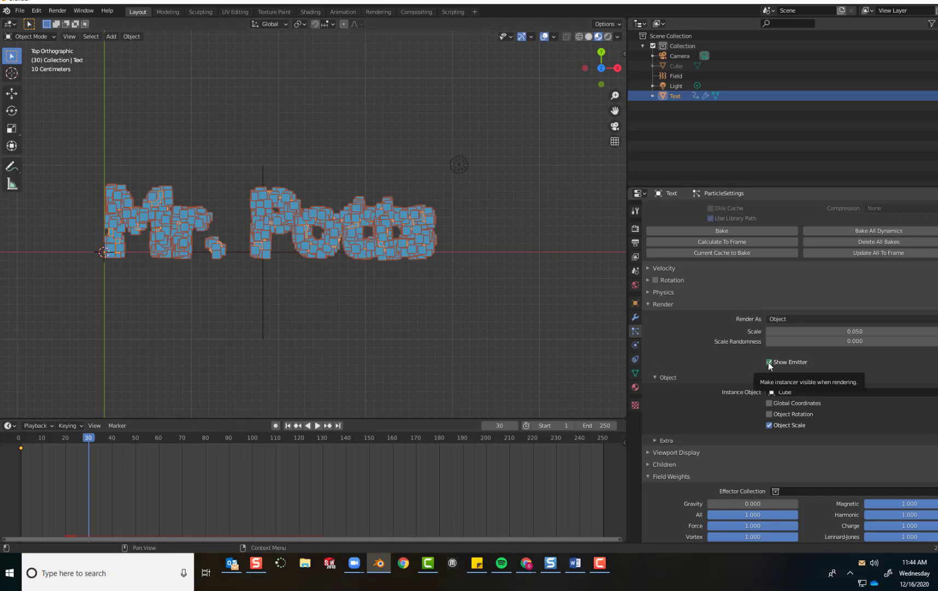
key(i)
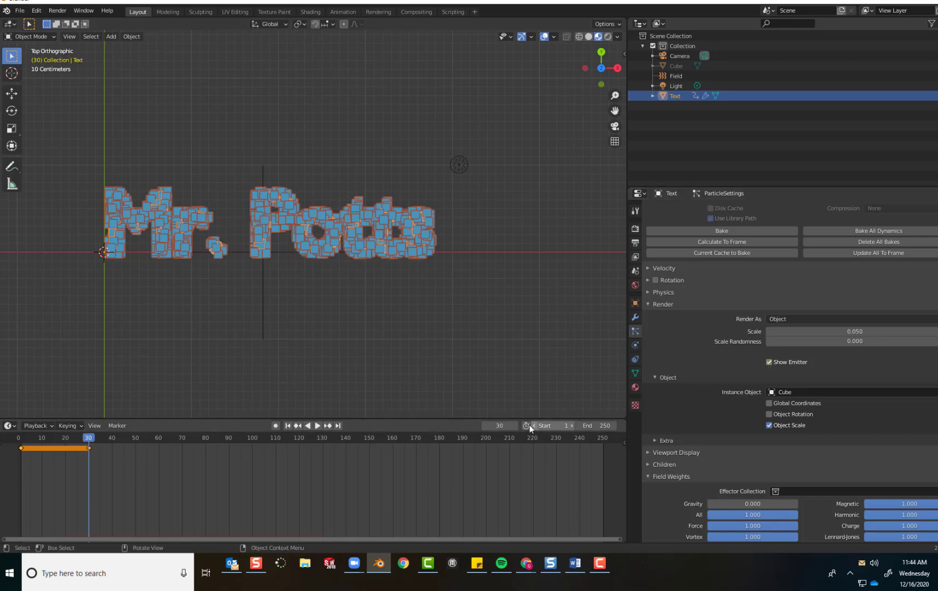
Go to frame 31, turn off Show Emitter in the particle render settings and keyframe it there
click(509, 425)
text(31)
key(Return)
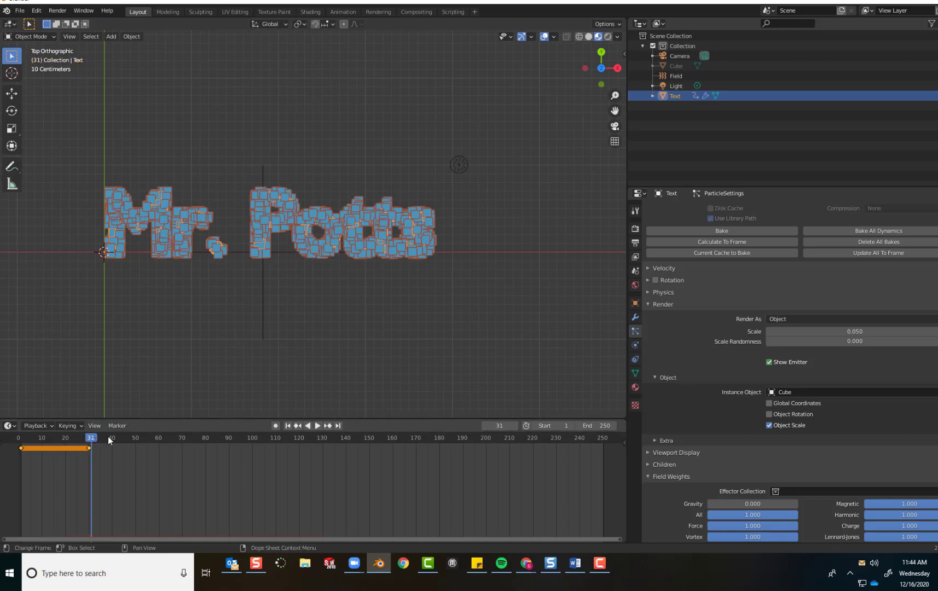
click(769, 363)
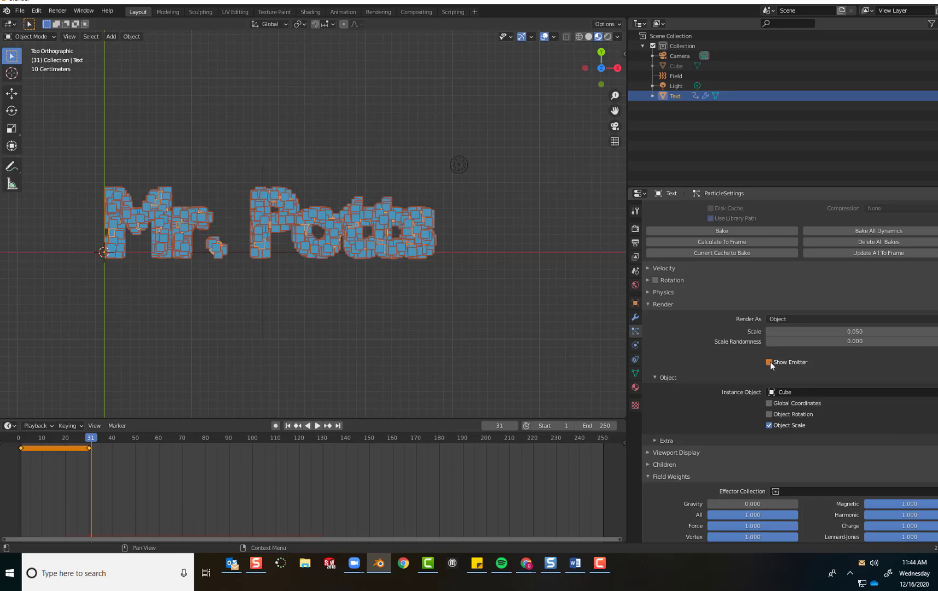
key(i)
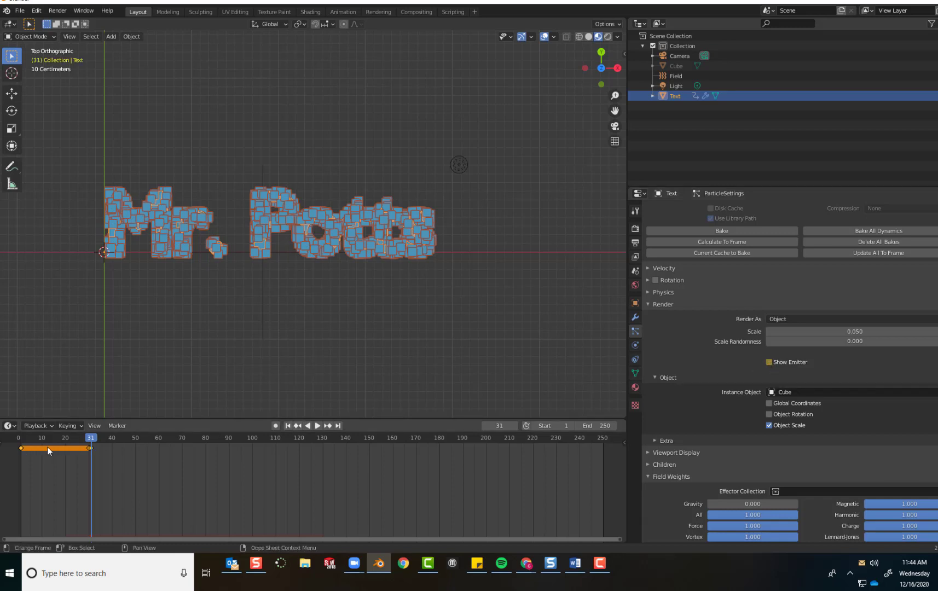
Play and scrub the animation around frames 30 and 31 to check the Show Emitter keyframes, ending on frame 31
mouse_move(89, 440)
mouse_down()
mouse_move(19, 440)
mouse_move(90, 441)
mouse_up()
key(space)
key(space)
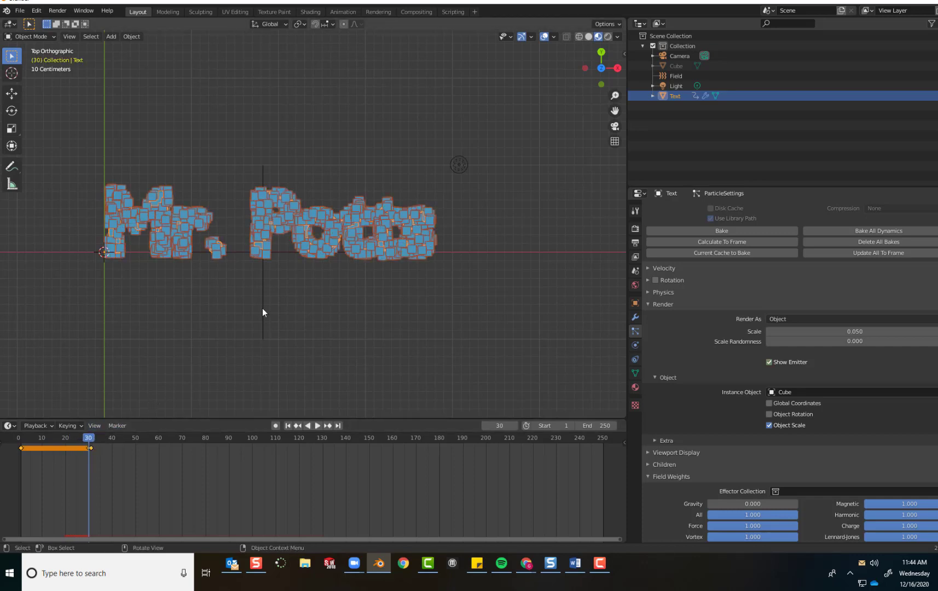
key(space)
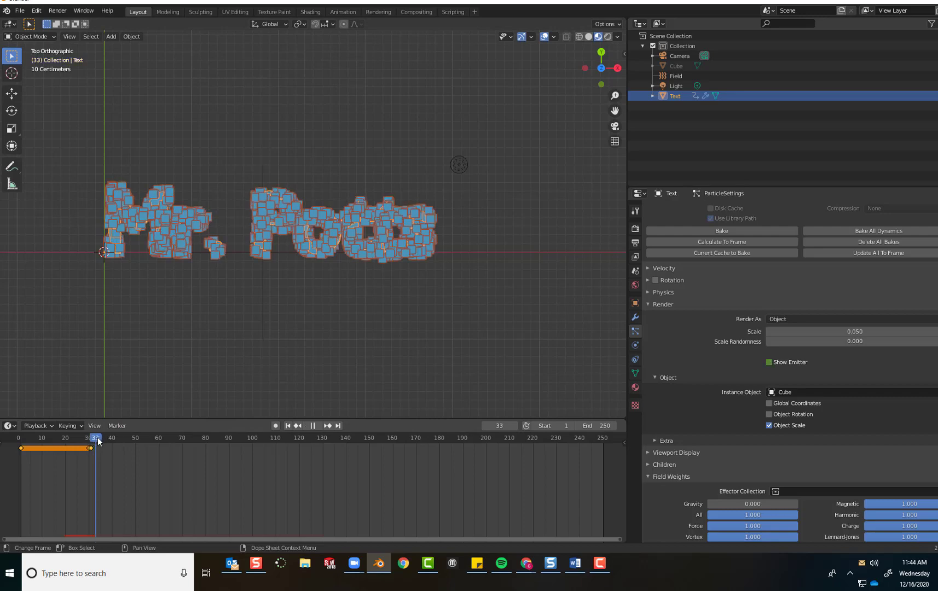
drag(128, 441, 89, 435)
key(space)
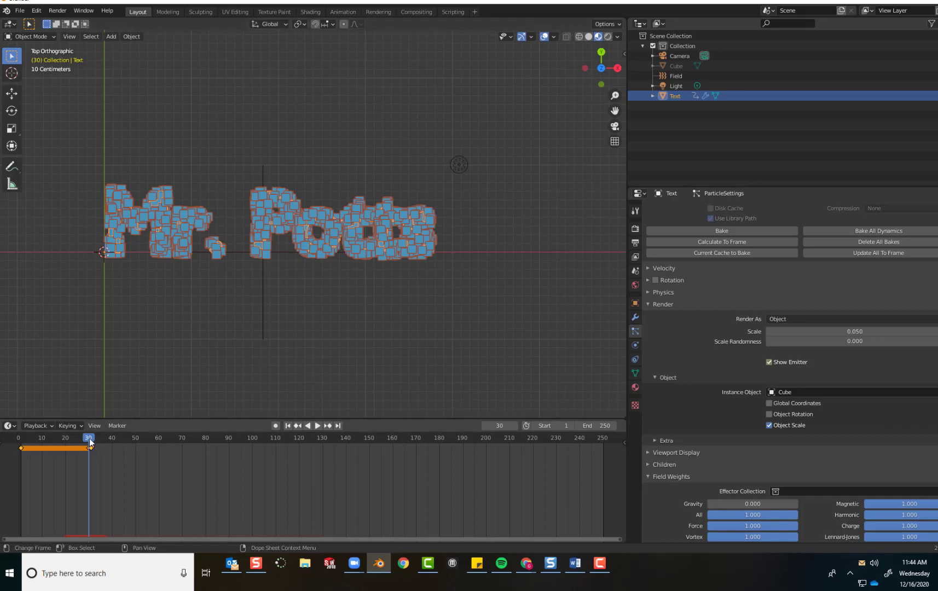
key(space)
drag(94, 438, 91, 437)
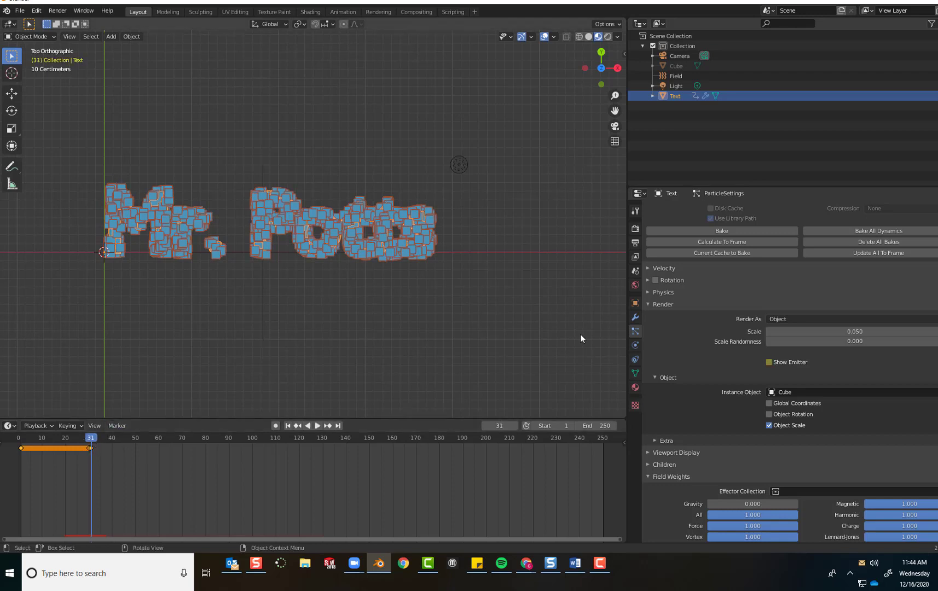
Keyframe the particle render Scale of 0.05 at frame 31
click(648, 305)
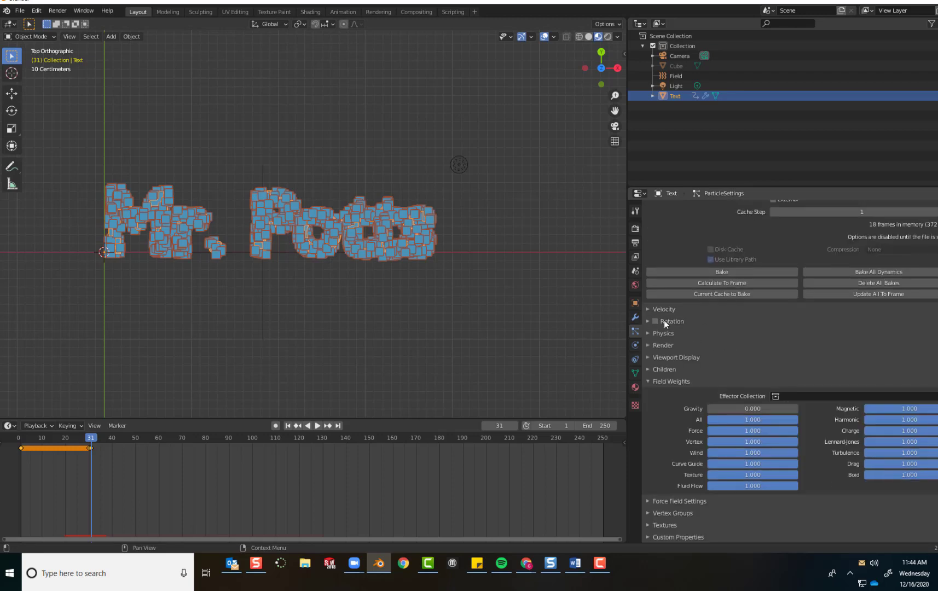
scroll(699, 362, up, 3)
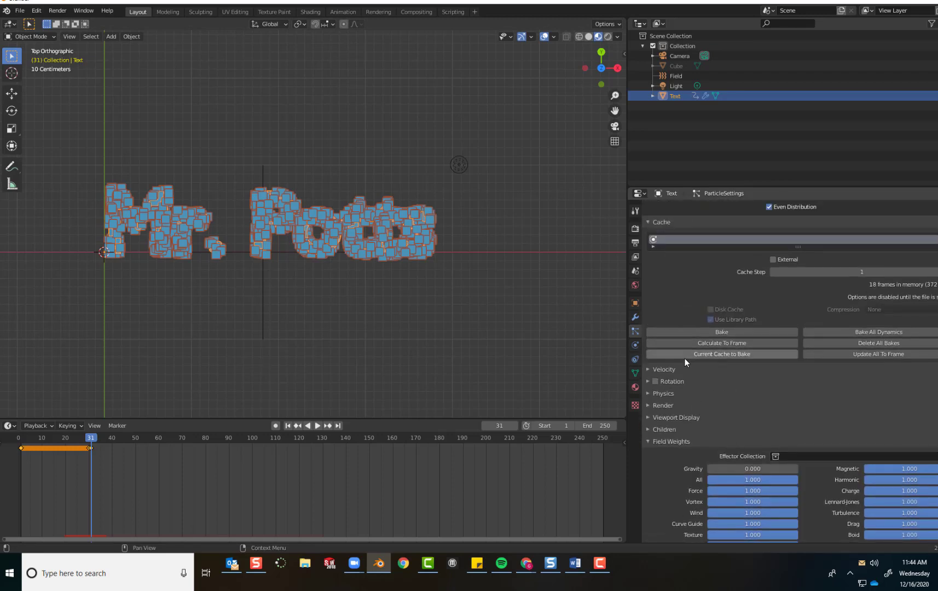
click(648, 405)
scroll(762, 369, down, 6)
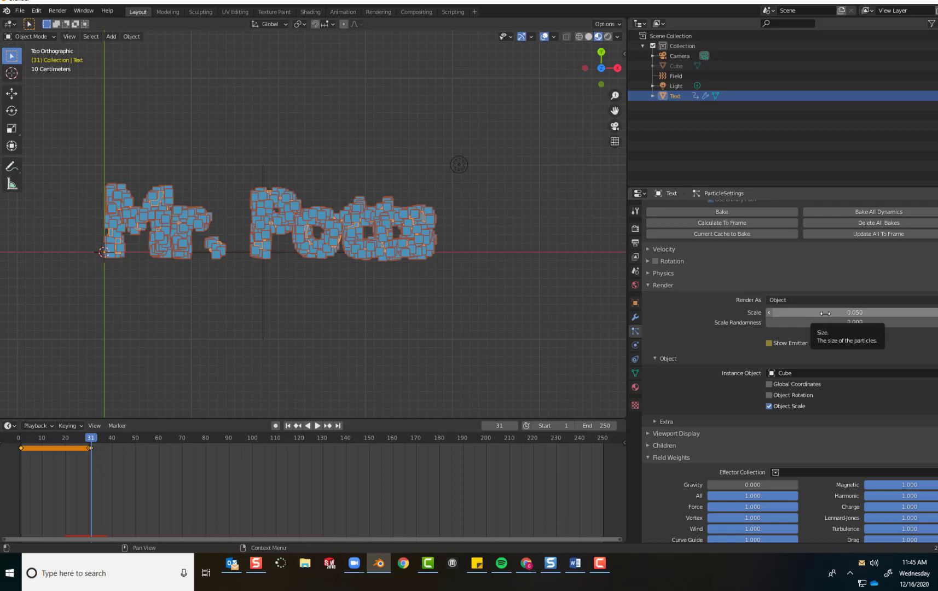
key(i)
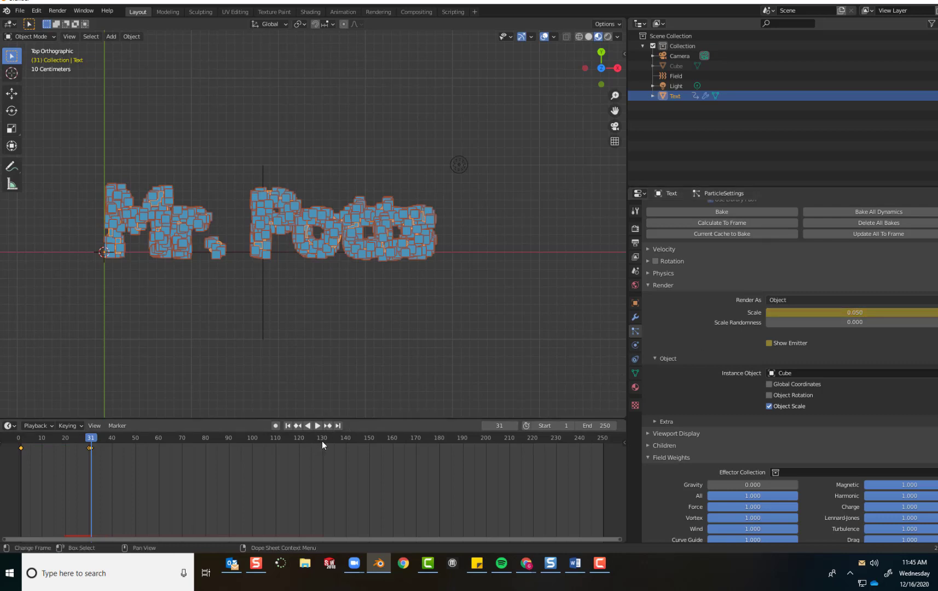
Go to frame 130, set the particle render Scale to 0.001 and keyframe it
click(494, 425)
text(130)
key(Return)
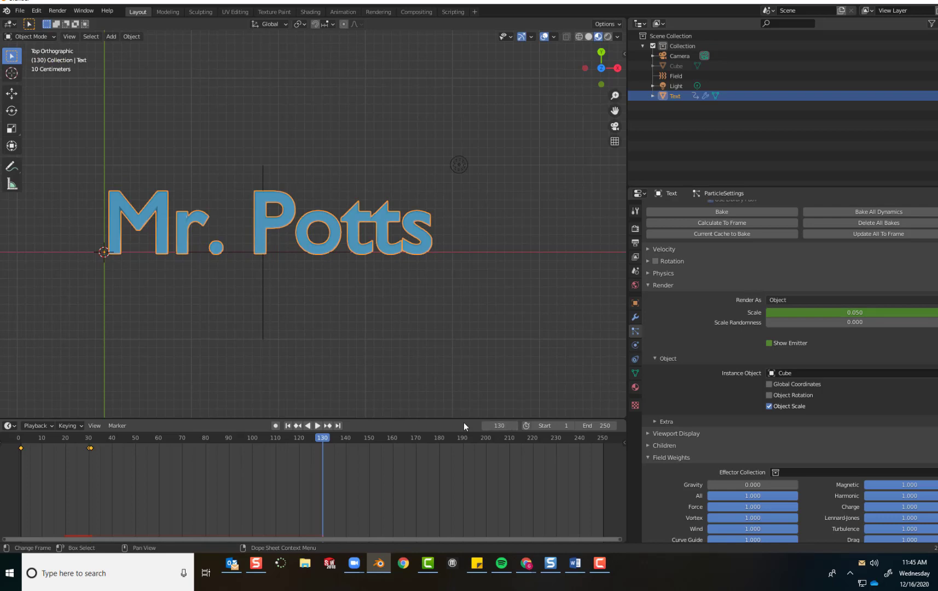
click(831, 313)
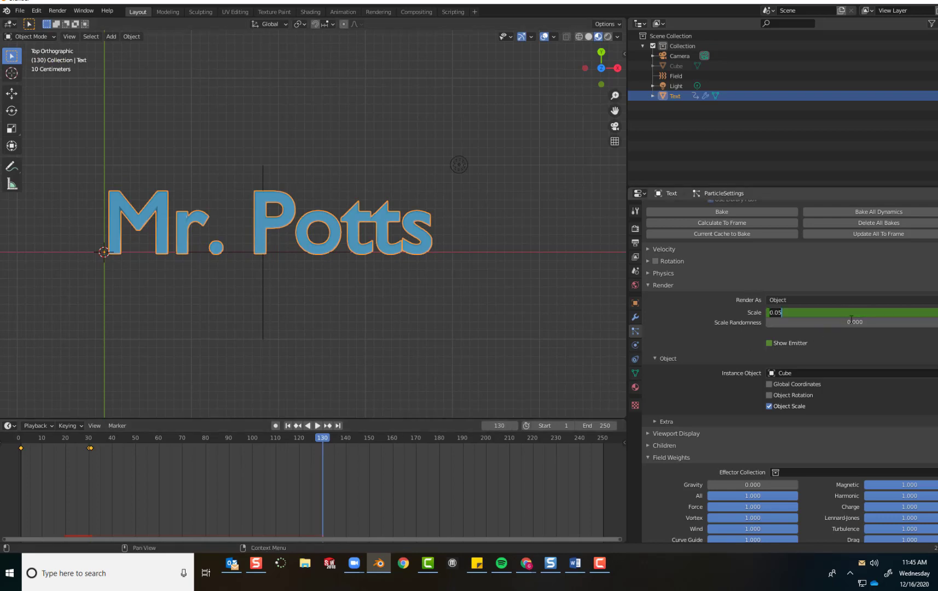
text(.001)
key(Return)
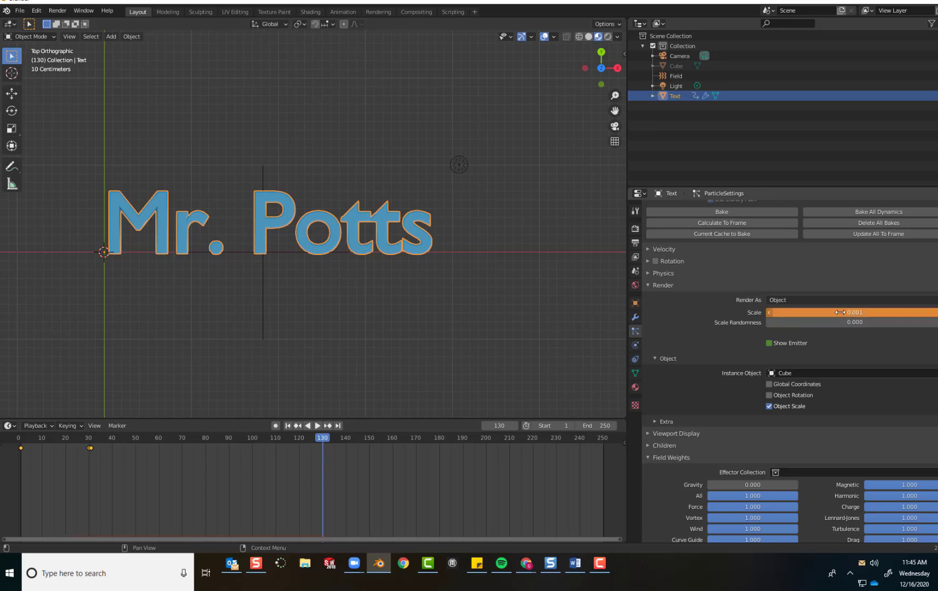
key(i)
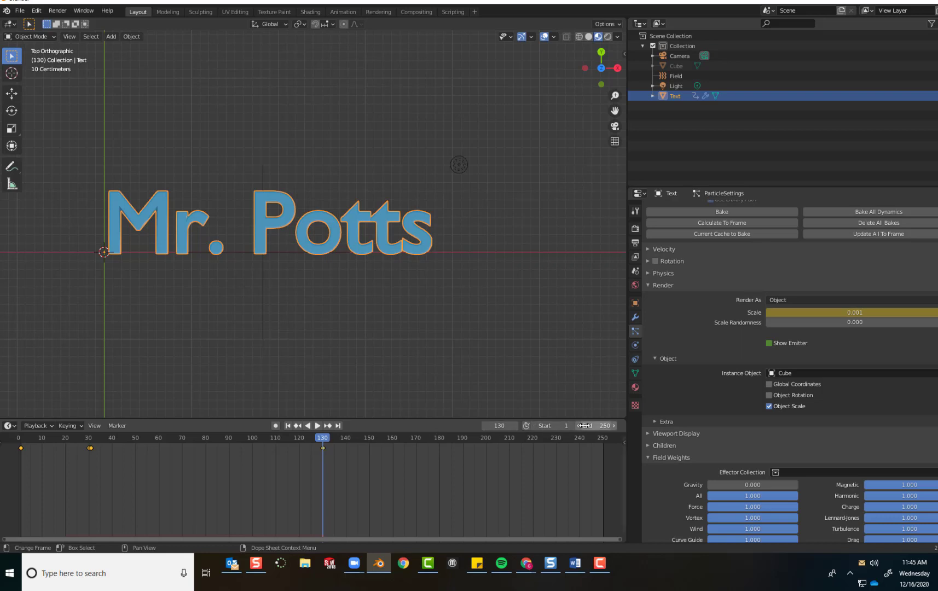
Play the animation from the beginning to check the dissolve effect, stop it and rewind to frame 1
drag(328, 438, 9, 440)
key(space)
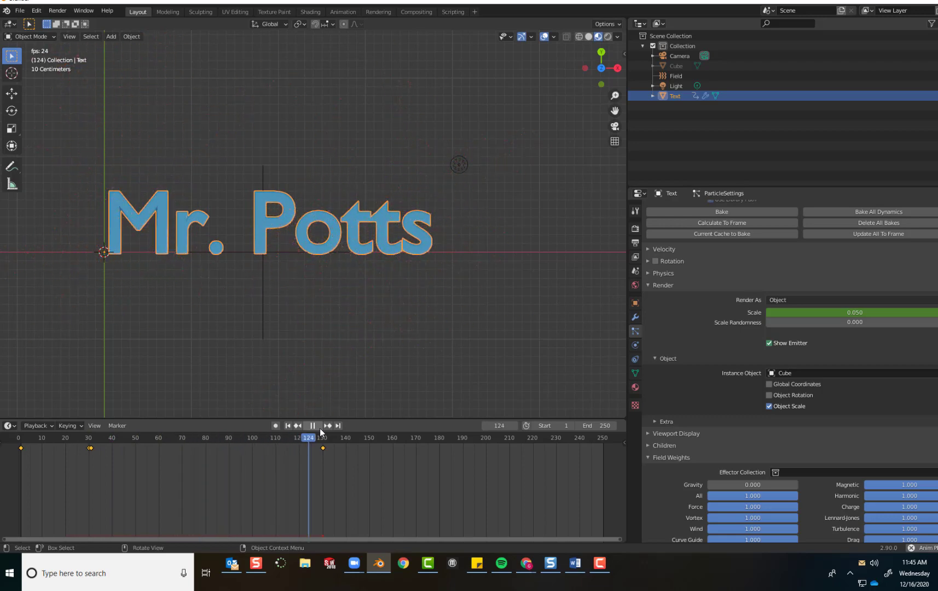
click(315, 427)
click(289, 426)
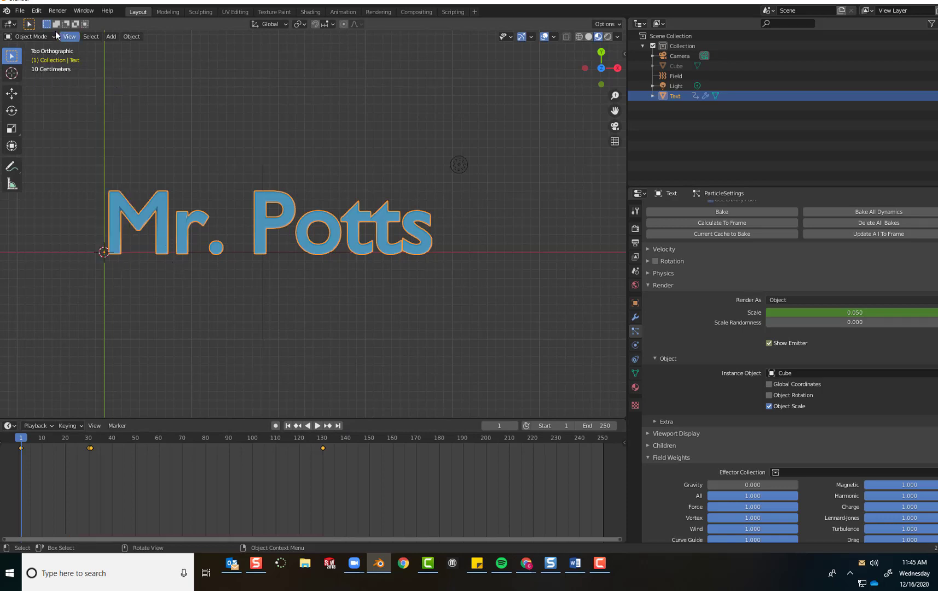
Save the project in the Downloads folder, naming it with the surname followed by "dissolve text" and overwriting the existing file
click(26, 10)
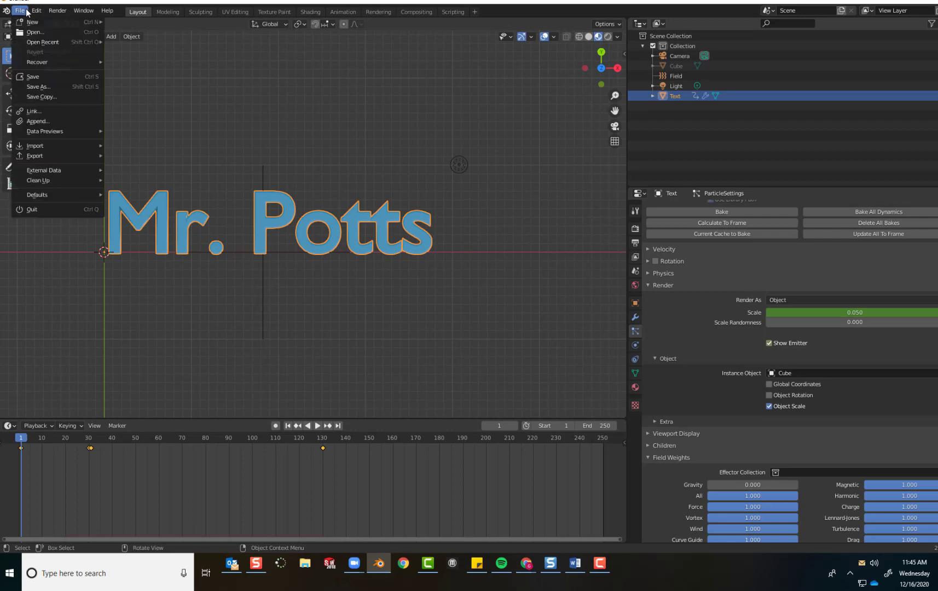
click(43, 85)
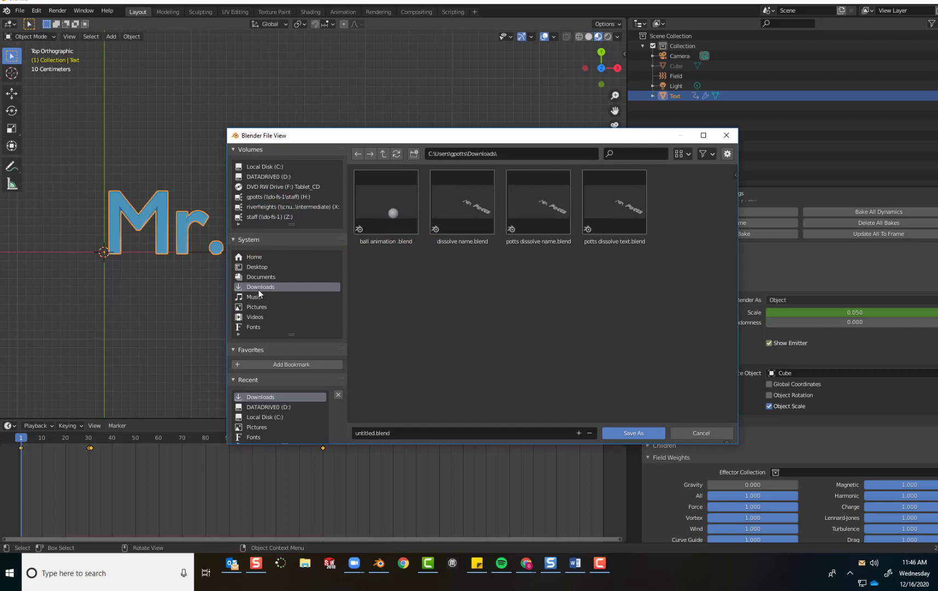
click(399, 434)
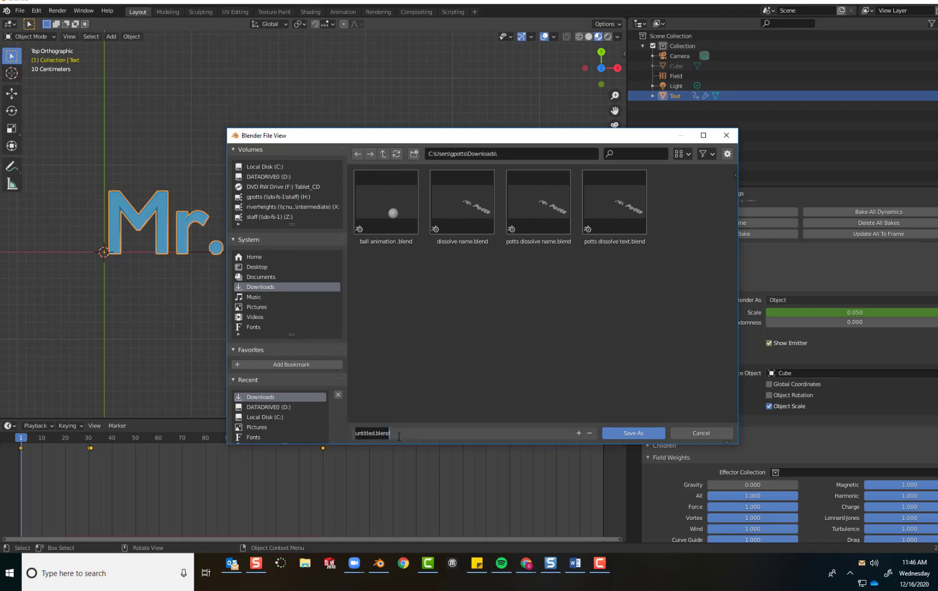
text(potts)
text( dissolve tes)
text(t)
key(Return)
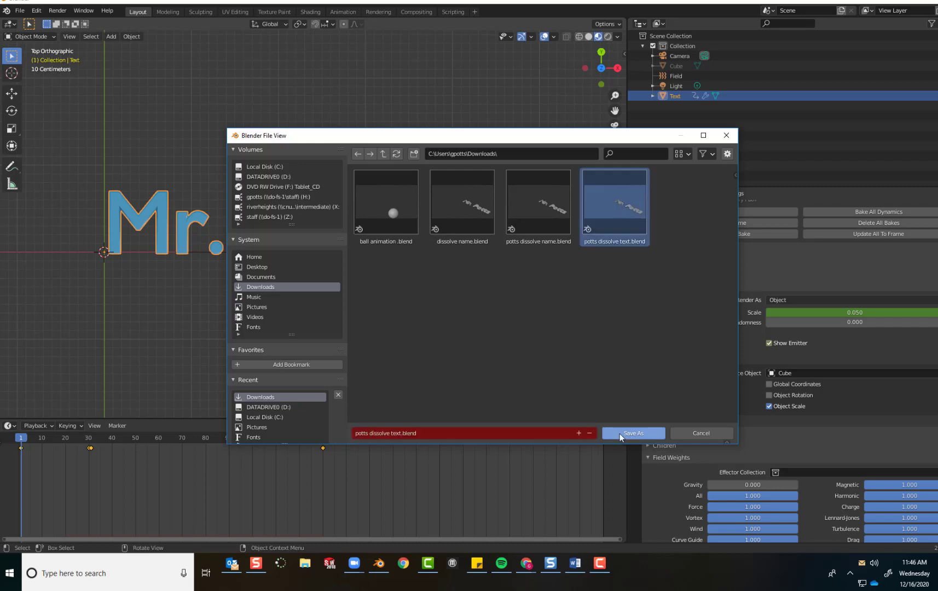
click(620, 433)
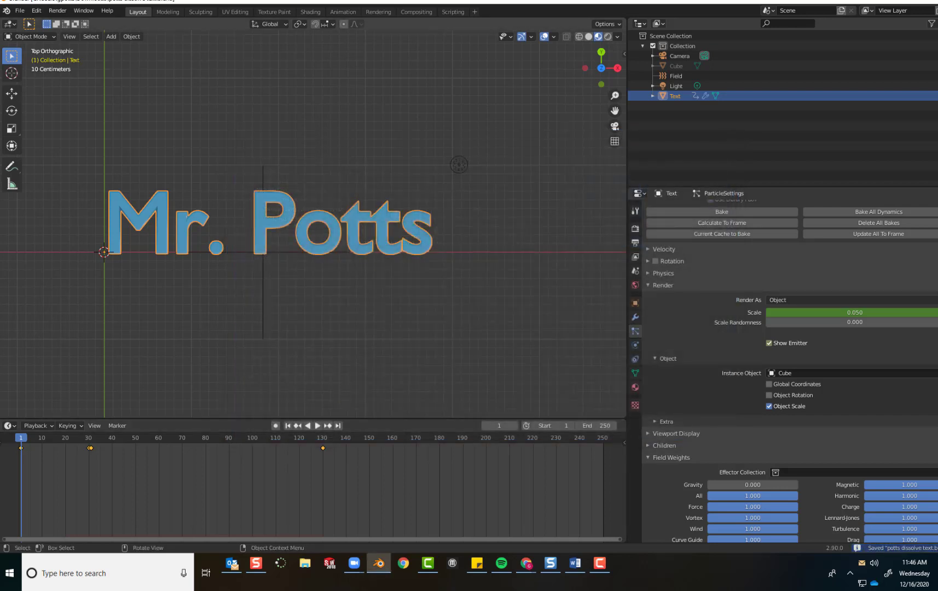
key(F10)
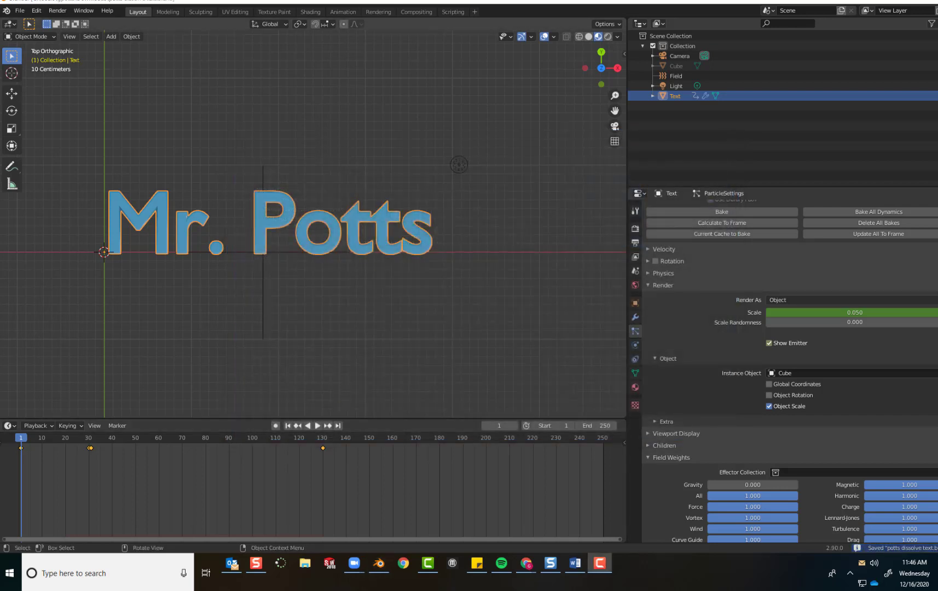